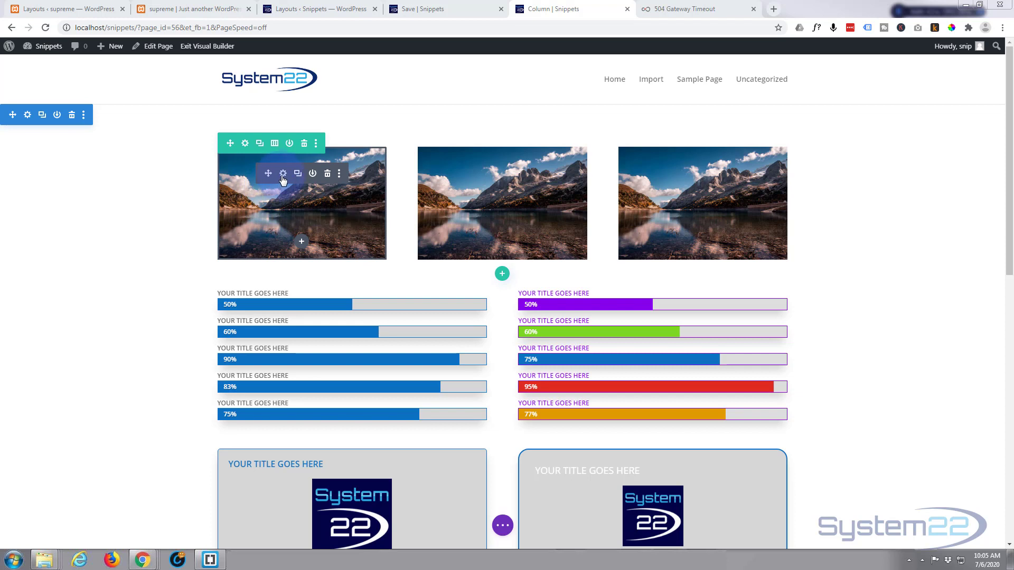
click(283, 175)
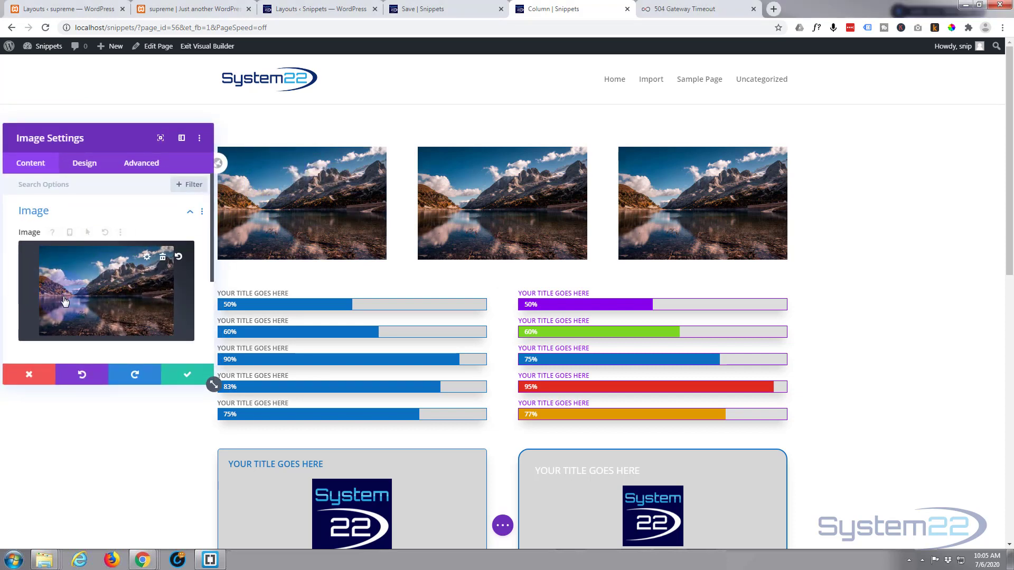
mouse_move(159, 261)
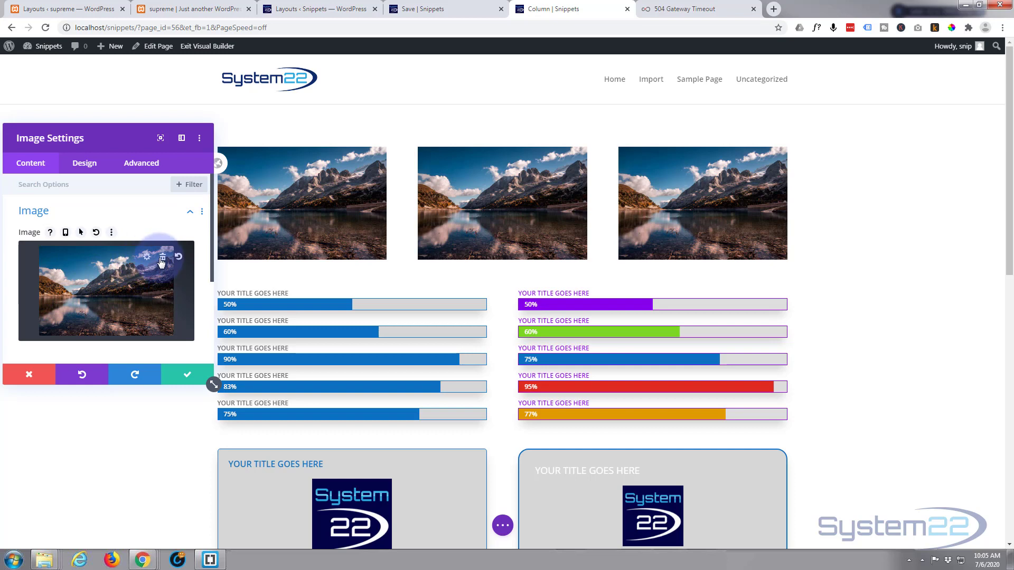
click(29, 374)
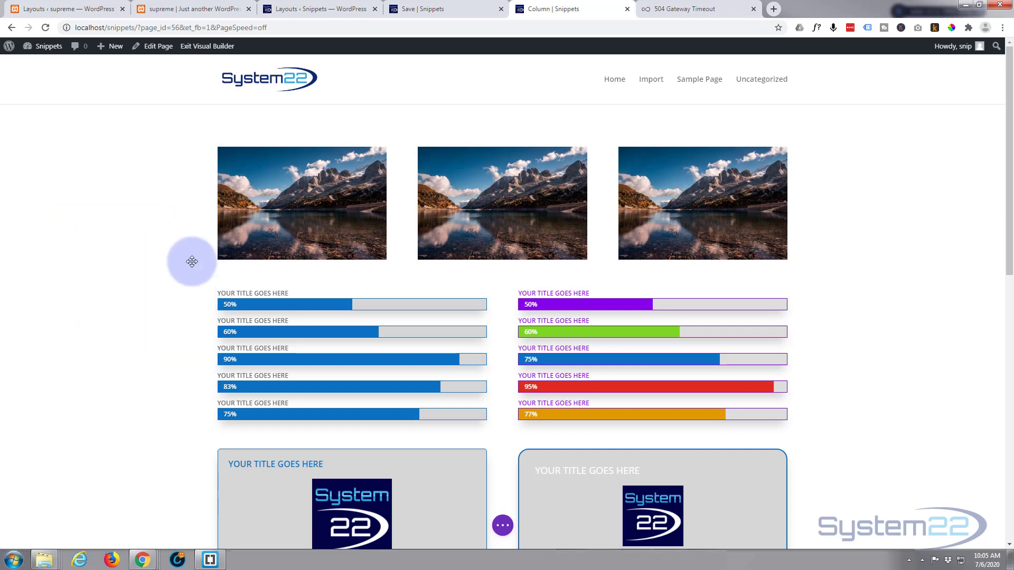
Delete the image module in the first column of the top row and insert a new Image module in its place
mouse_move(350, 159)
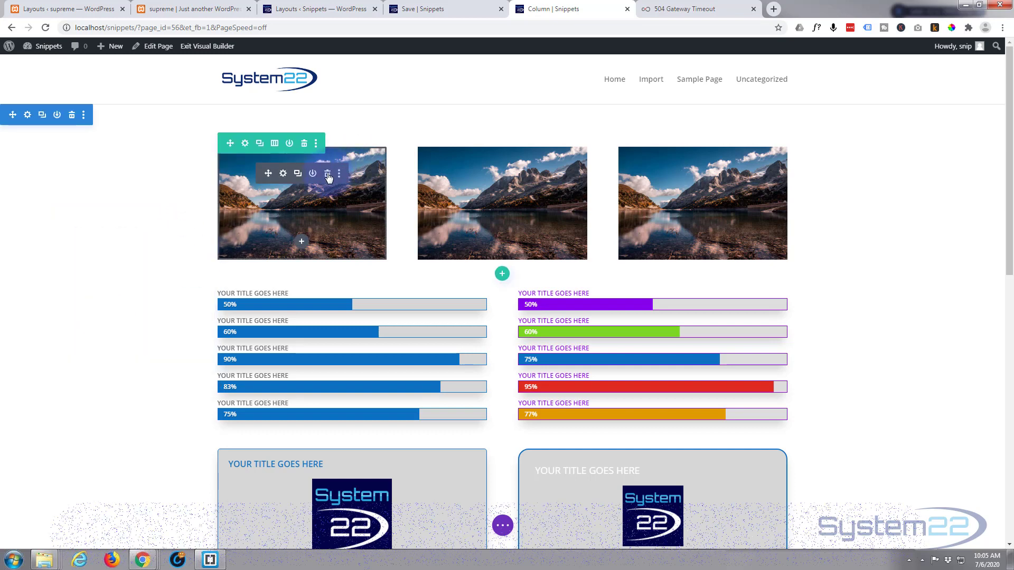
click(327, 175)
click(311, 162)
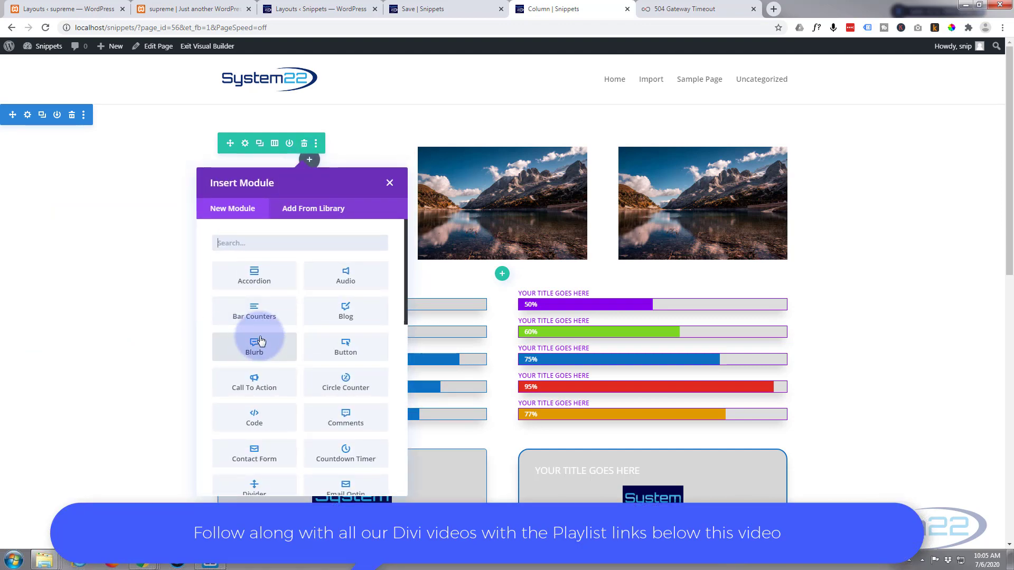
scroll(257, 340, down, 3)
scroll(261, 338, down, 4)
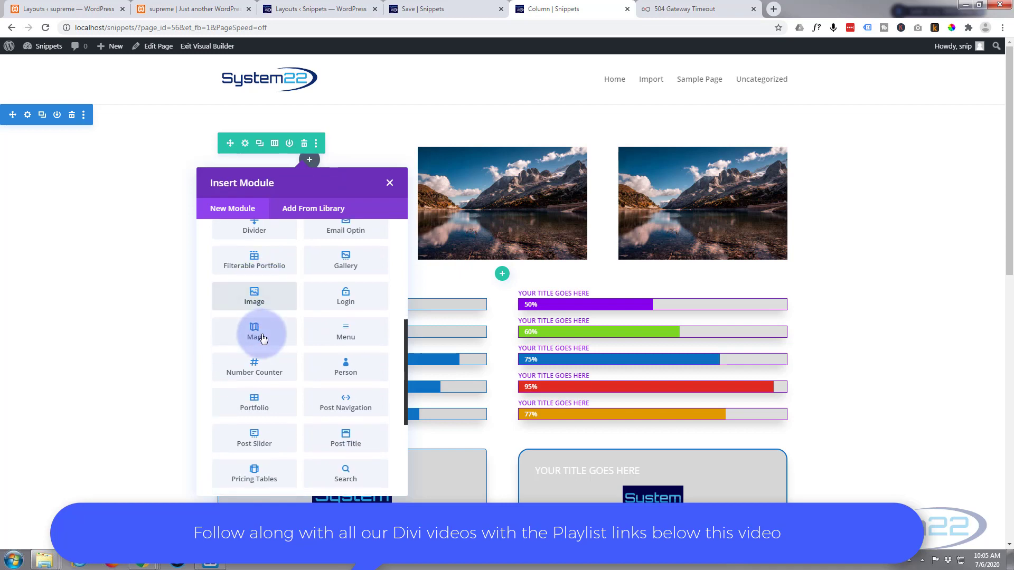
click(256, 298)
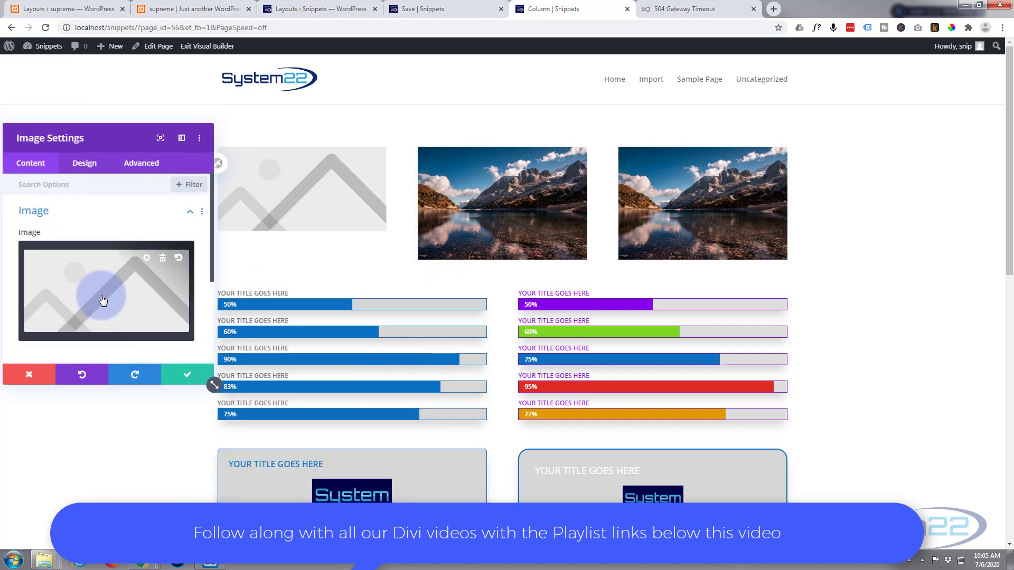
Set the new module's picture to travel-landscape-01.jpg from the media library and save the module
click(100, 294)
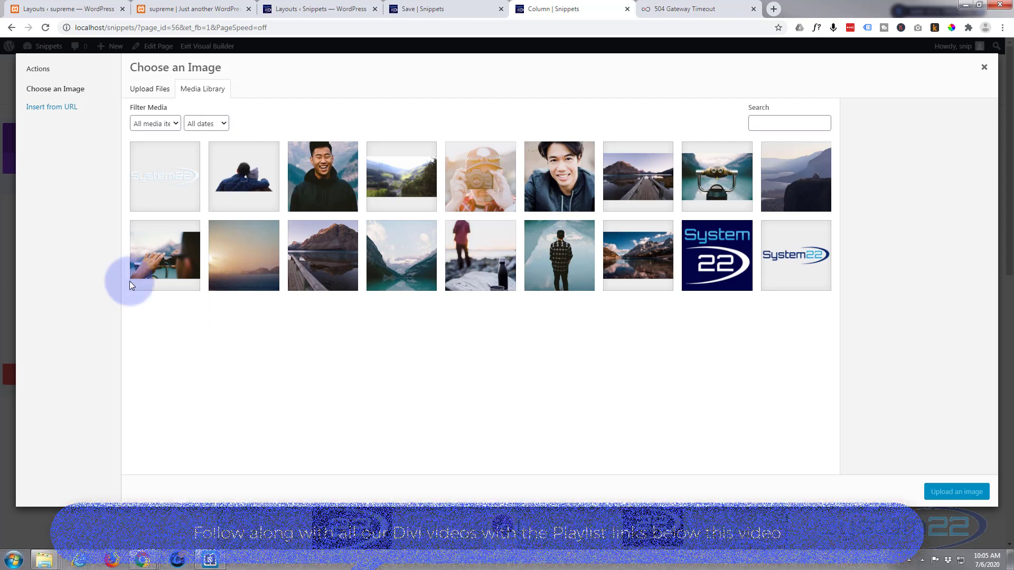
click(640, 257)
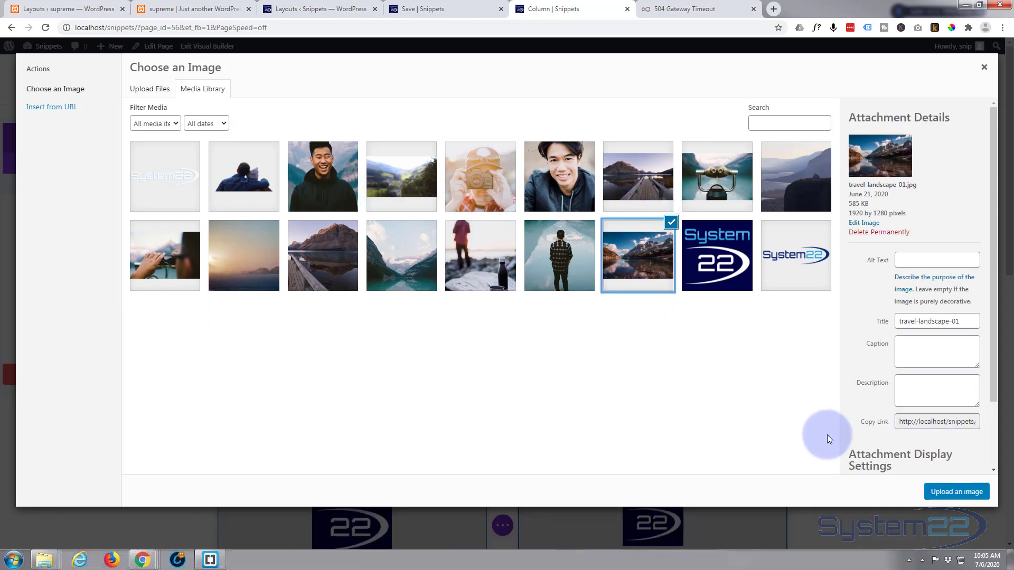
click(948, 490)
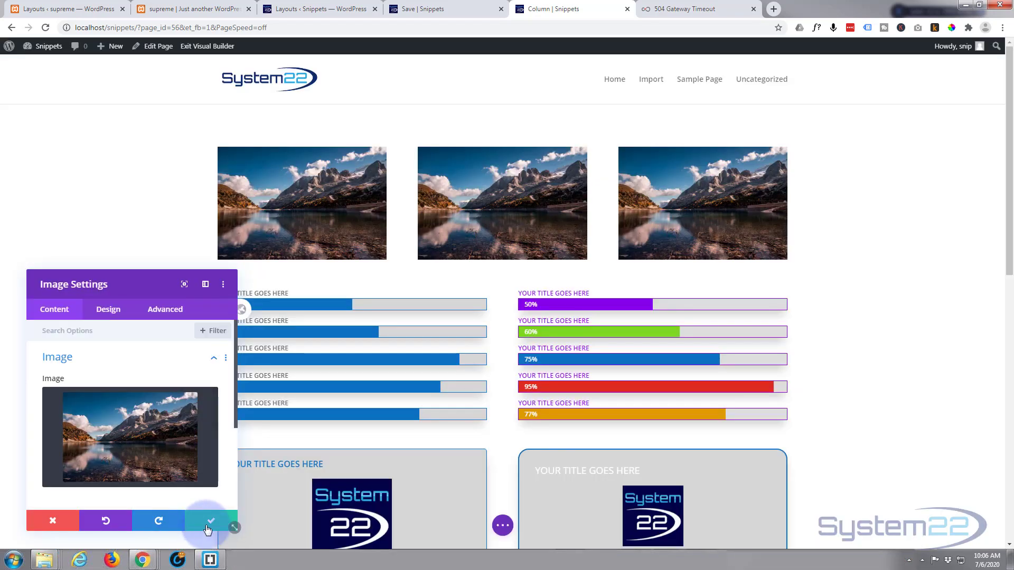
click(220, 523)
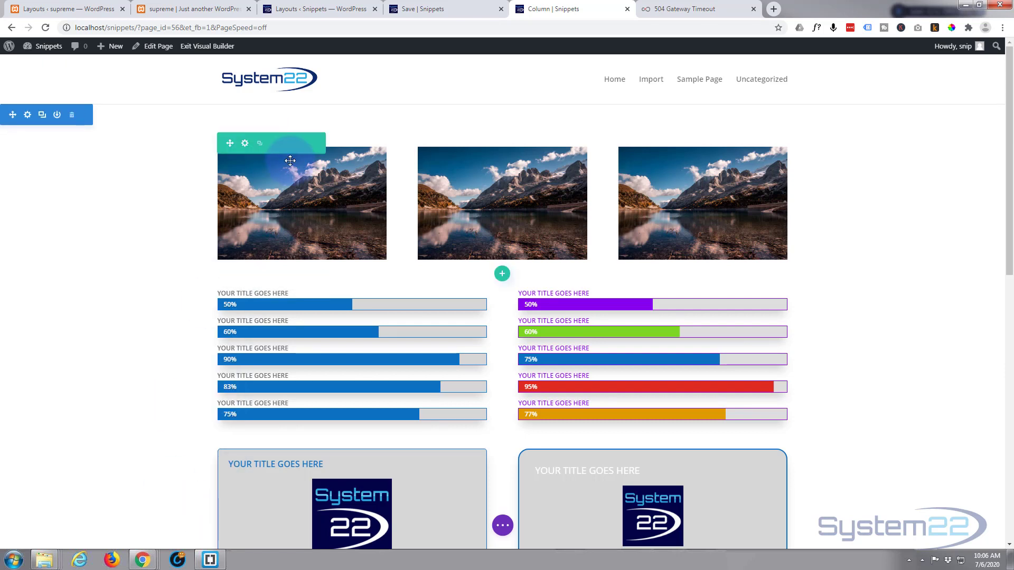
Change the top row's layout to two equal columns
click(275, 143)
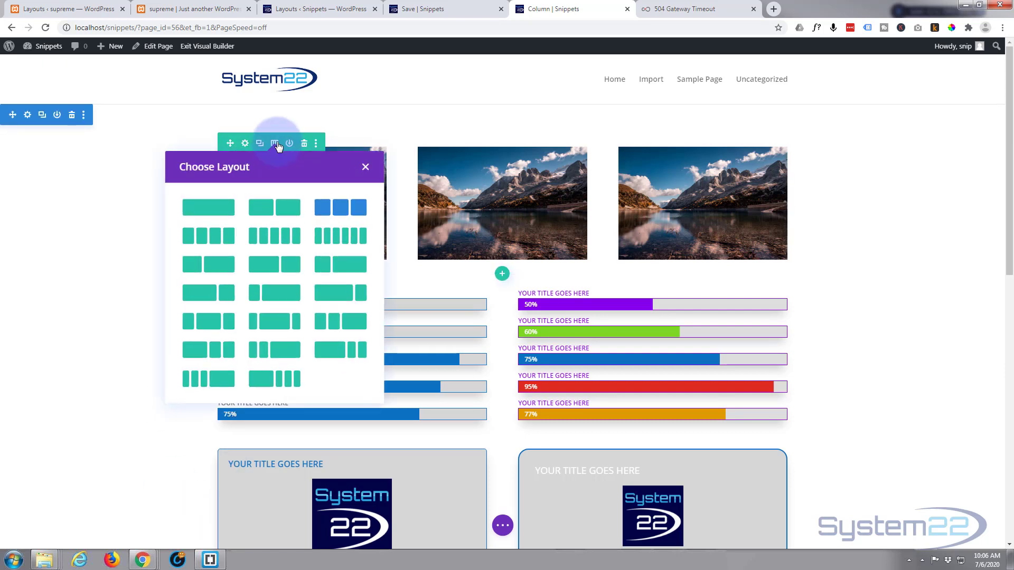
click(279, 211)
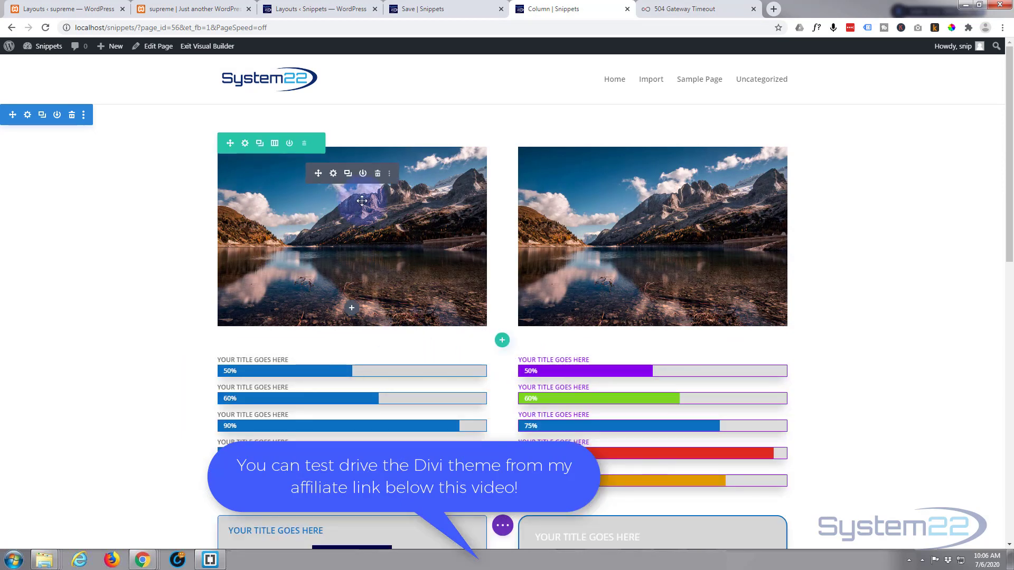
Open the Filters options in the first image's design settings, with the settings window moved clear of that image
click(333, 175)
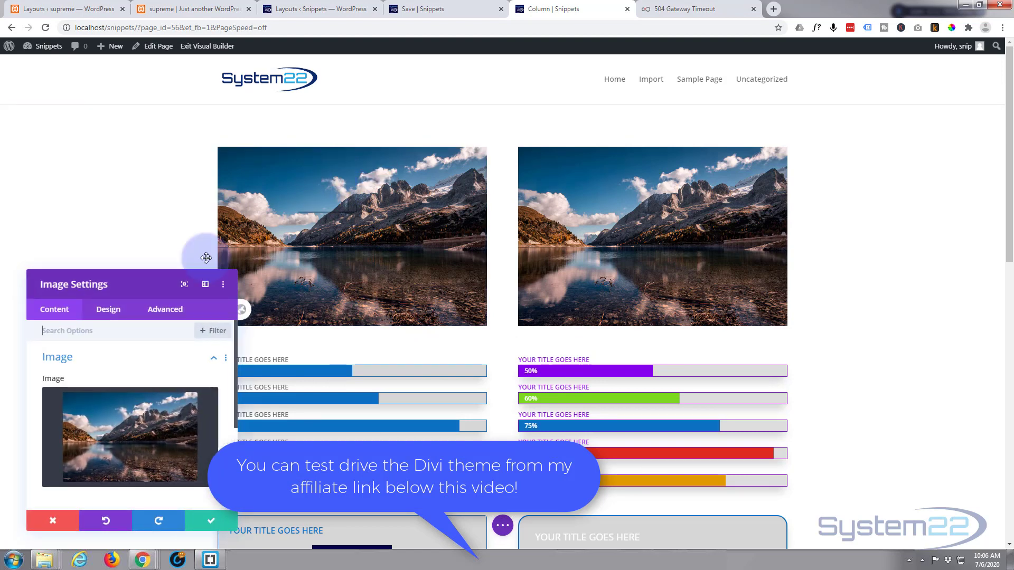
click(111, 312)
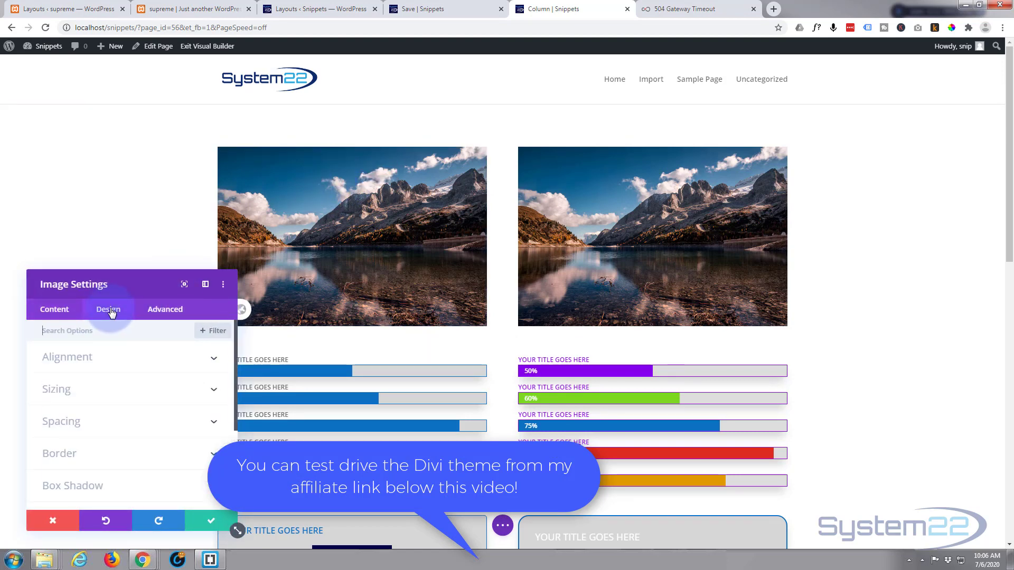
drag(155, 289, 729, 129)
scroll(710, 273, down, 2)
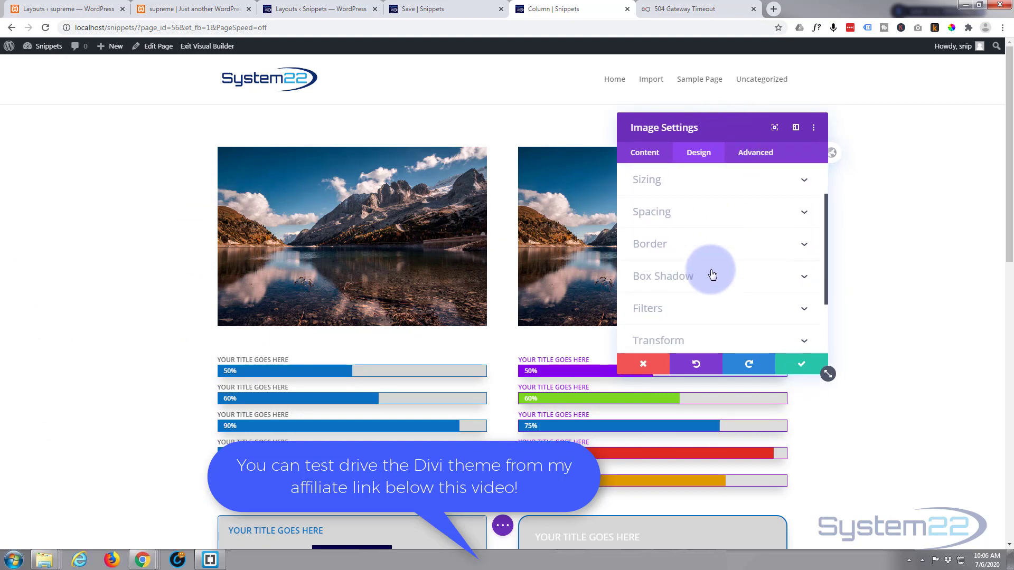
click(685, 256)
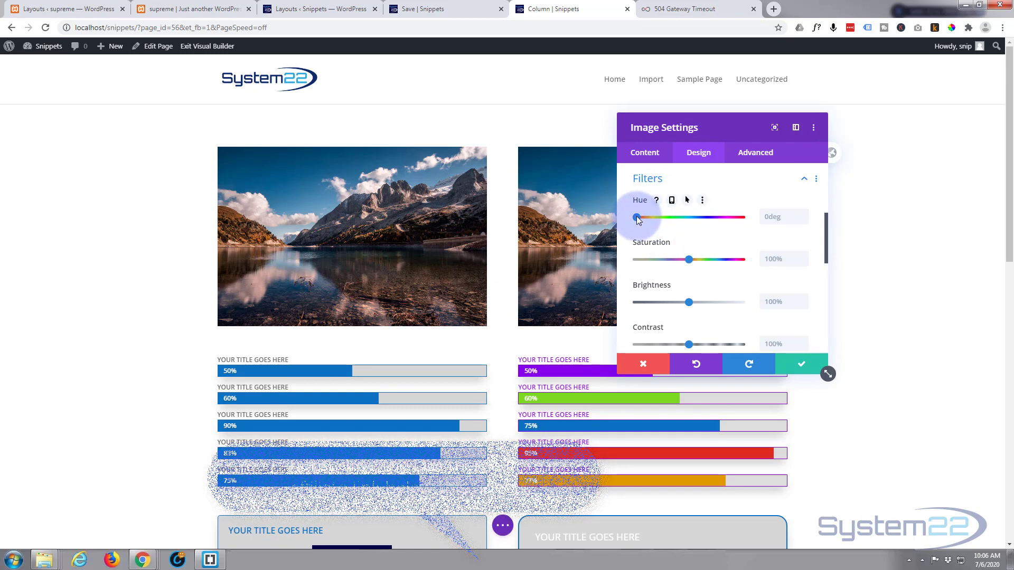
Try a hue of about 157deg on the first image and reset the hue to its default
drag(638, 218, 682, 218)
drag(794, 217, 701, 217)
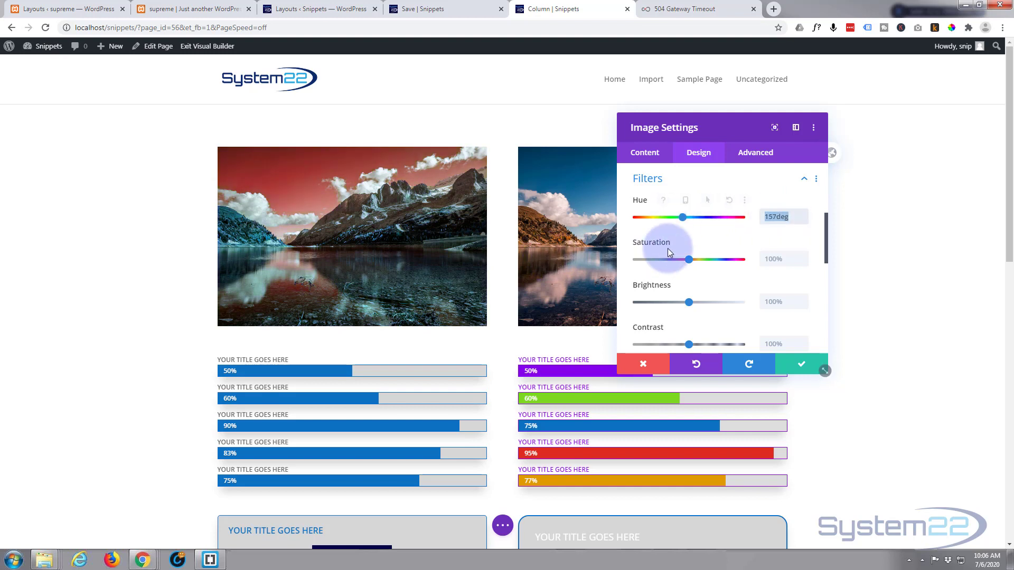
key(BackSpace)
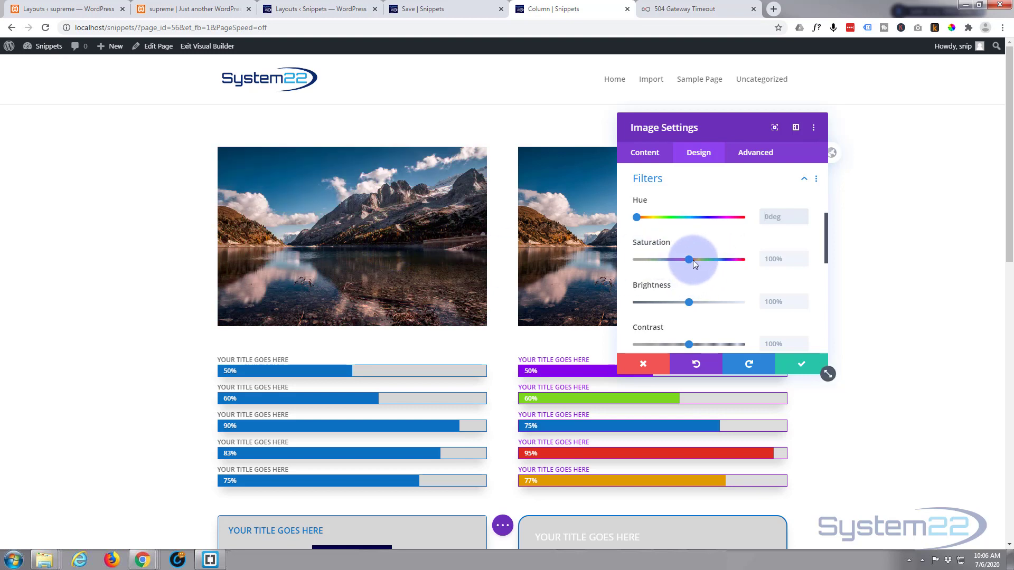
Try lowering the first image's saturation to about 7% and reset it to the default
drag(688, 258, 645, 261)
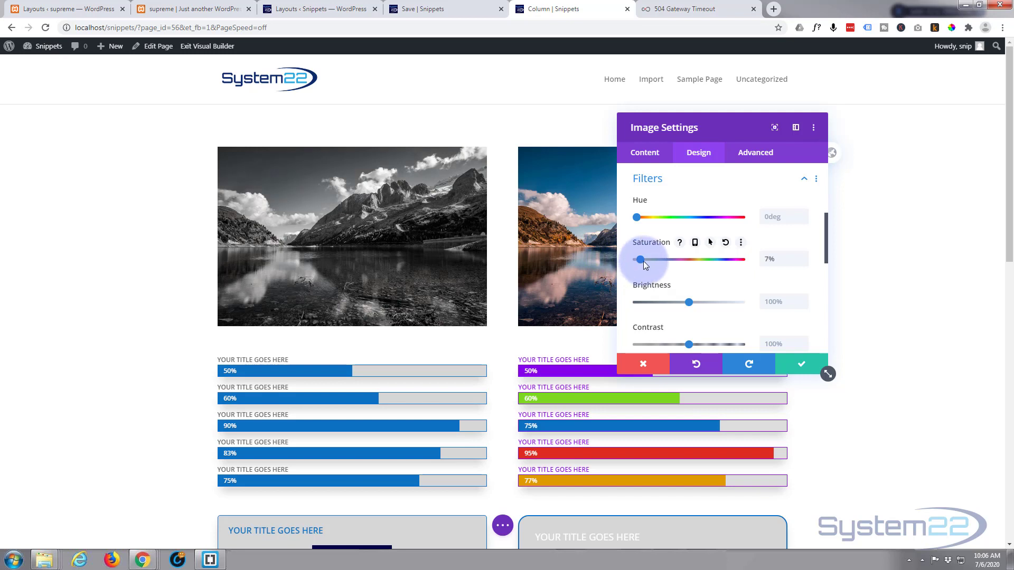
click(777, 258)
key(BackSpace)
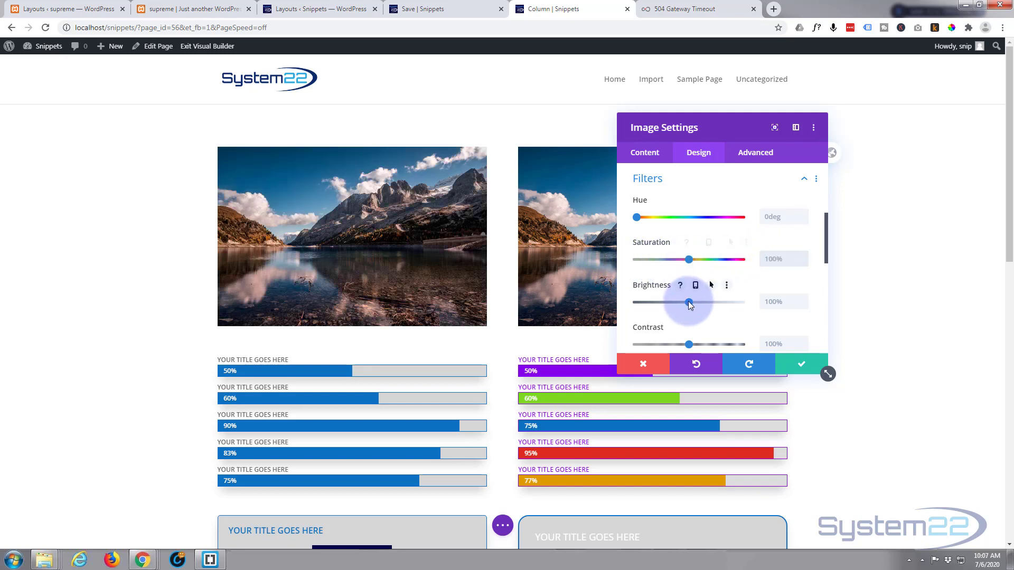
Try lowering the first image's brightness to about 6% and restore the default brightness
drag(690, 302, 639, 300)
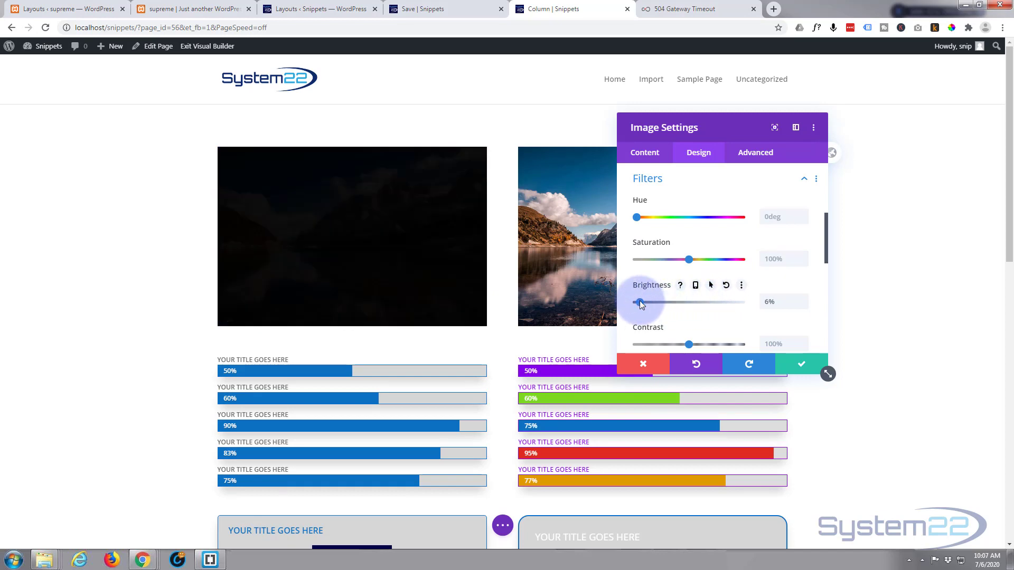
click(774, 299)
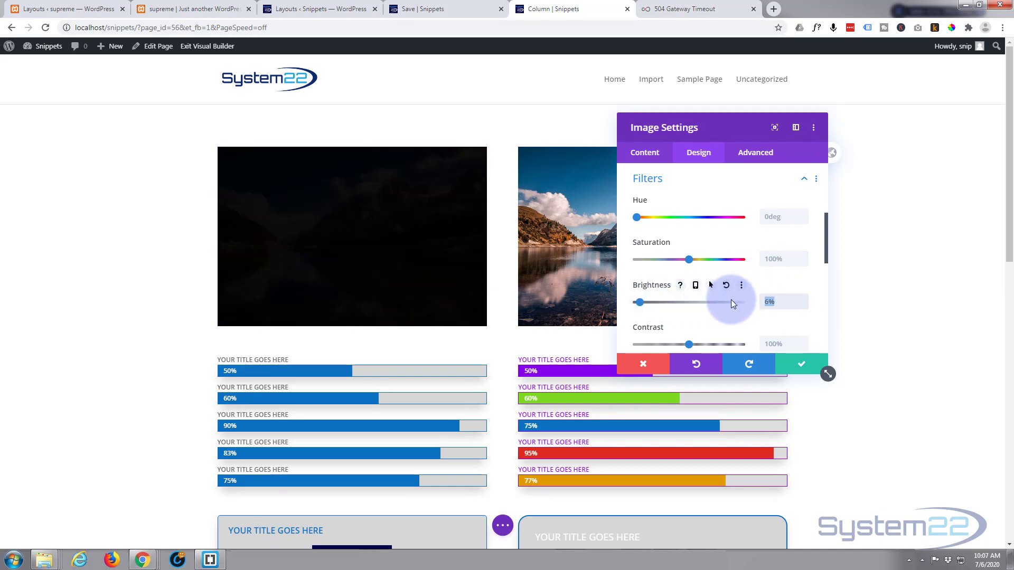
key(BackSpace)
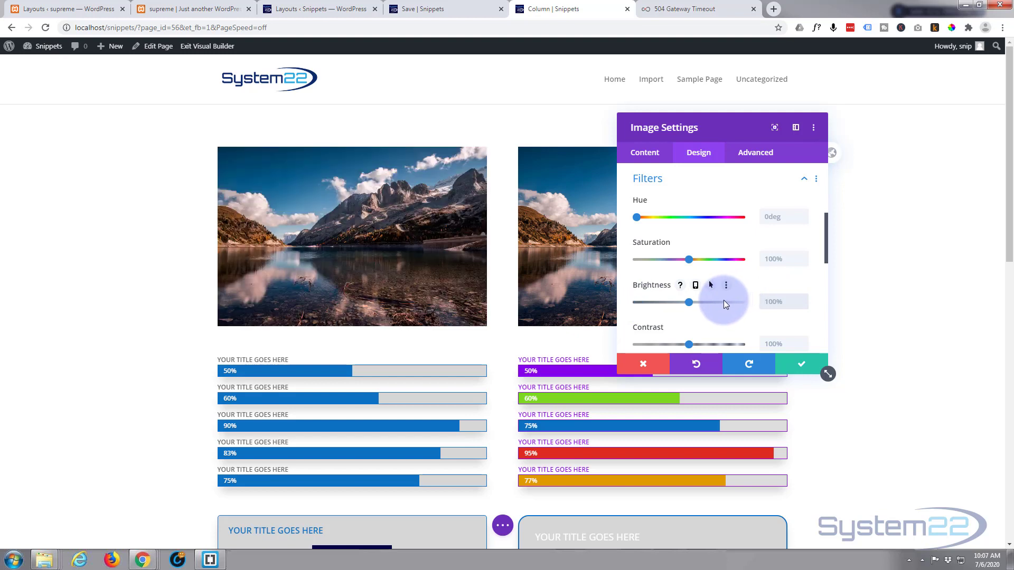
Try adjusting the first image's contrast and set it back to 100%
scroll(723, 300, down, 2)
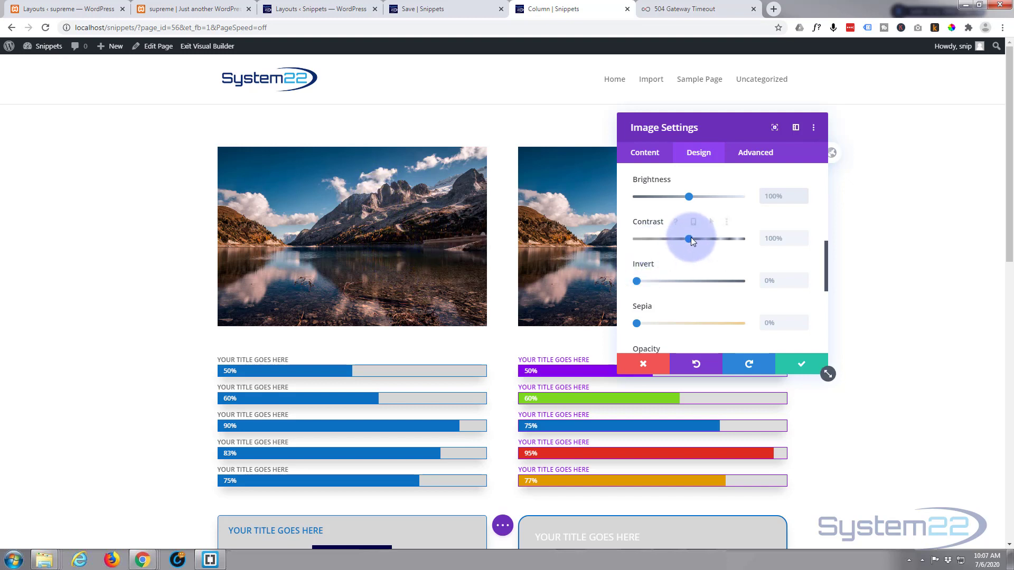
mouse_move(689, 238)
mouse_down()
mouse_move(766, 241)
mouse_move(640, 242)
mouse_move(687, 242)
mouse_up()
click(767, 239)
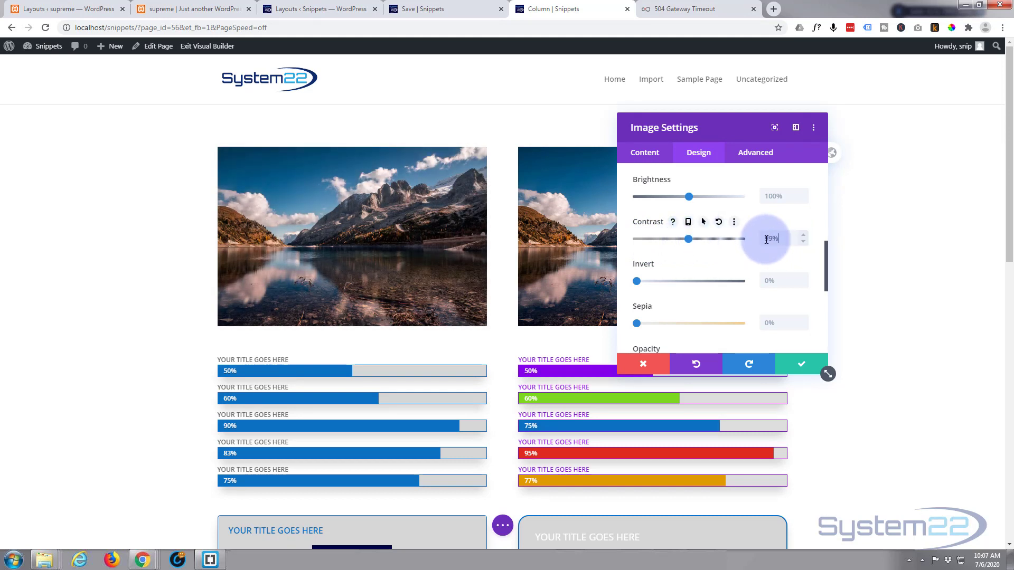
drag(766, 239, 728, 244)
text(100)
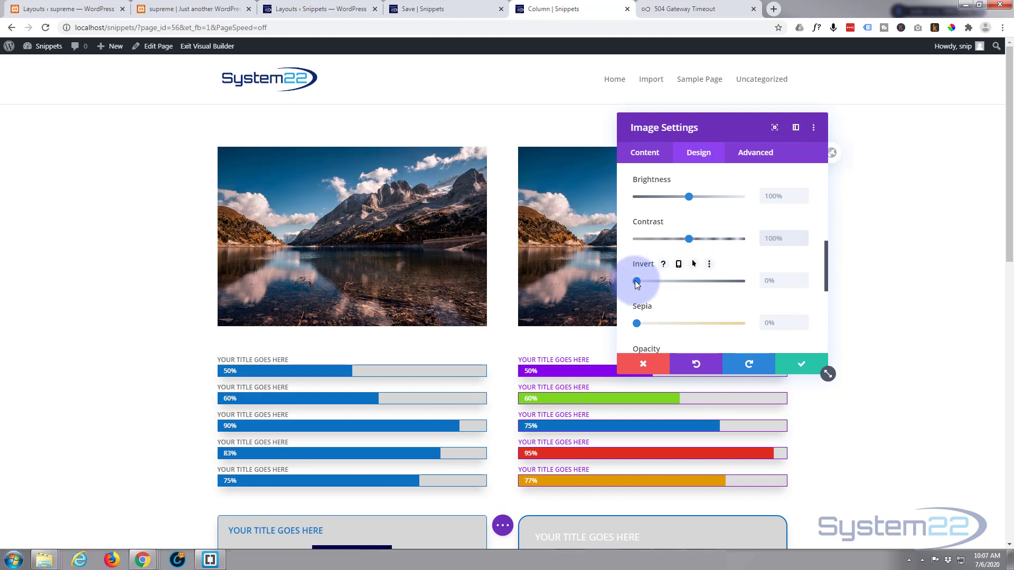
Try a partial Invert filter on the first image and set it back to 0%
drag(638, 284, 679, 281)
click(760, 278)
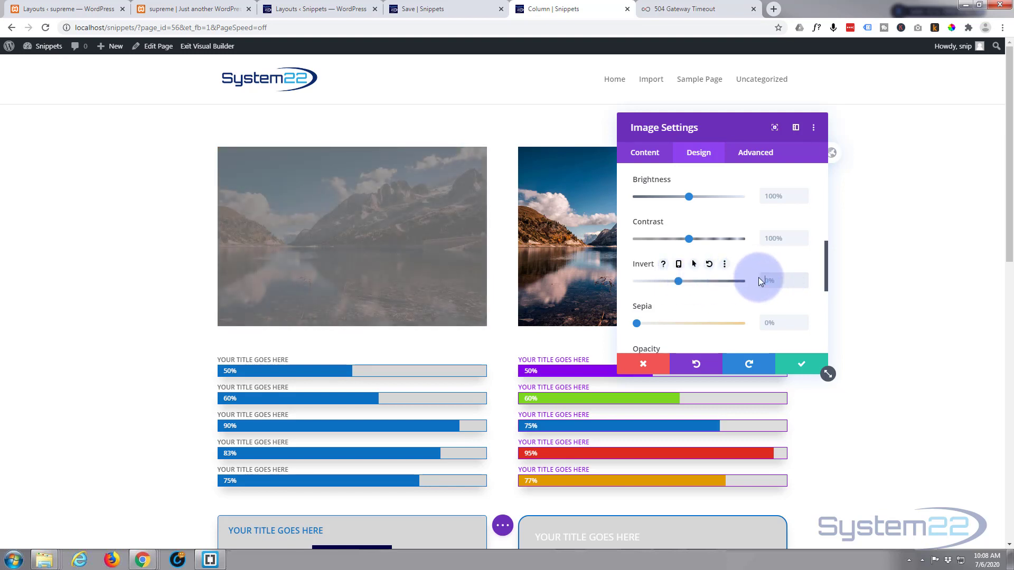
text(0)
Try increasing the first image's Sepia filter up to about 86% and clear the value back to its default
scroll(704, 295, down, 1)
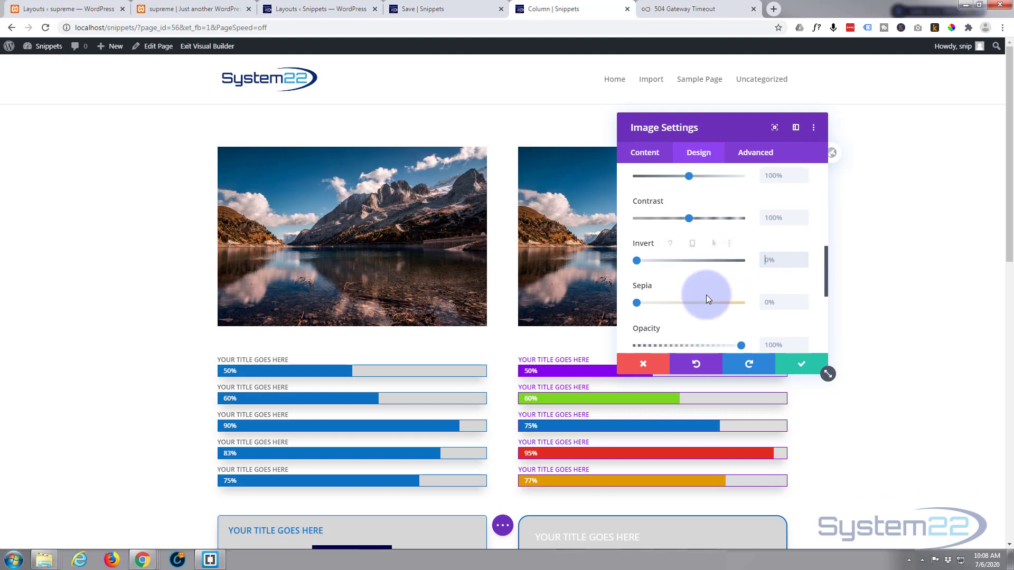
scroll(686, 261, down, 1)
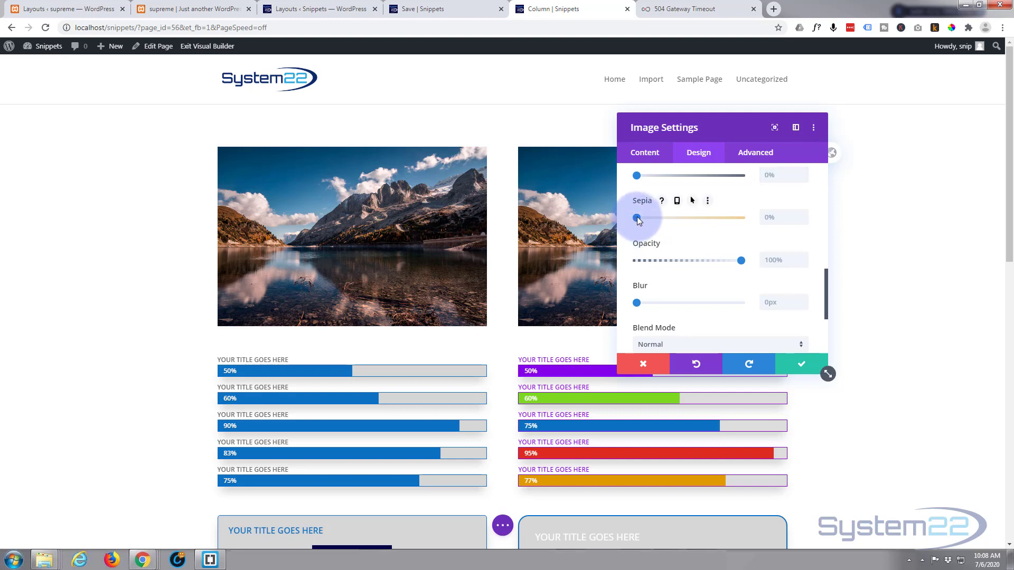
drag(636, 217, 667, 221)
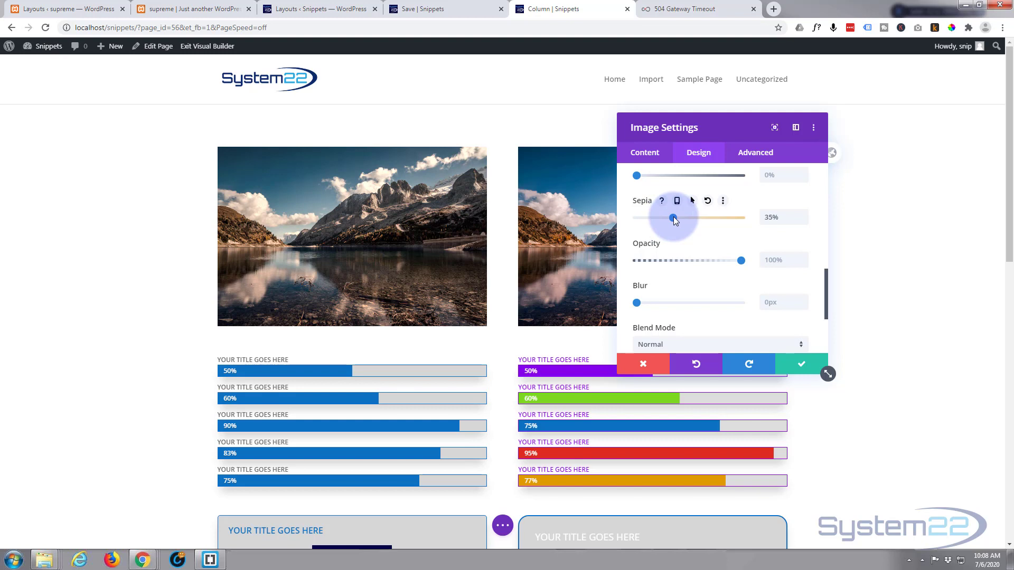
drag(675, 220, 719, 218)
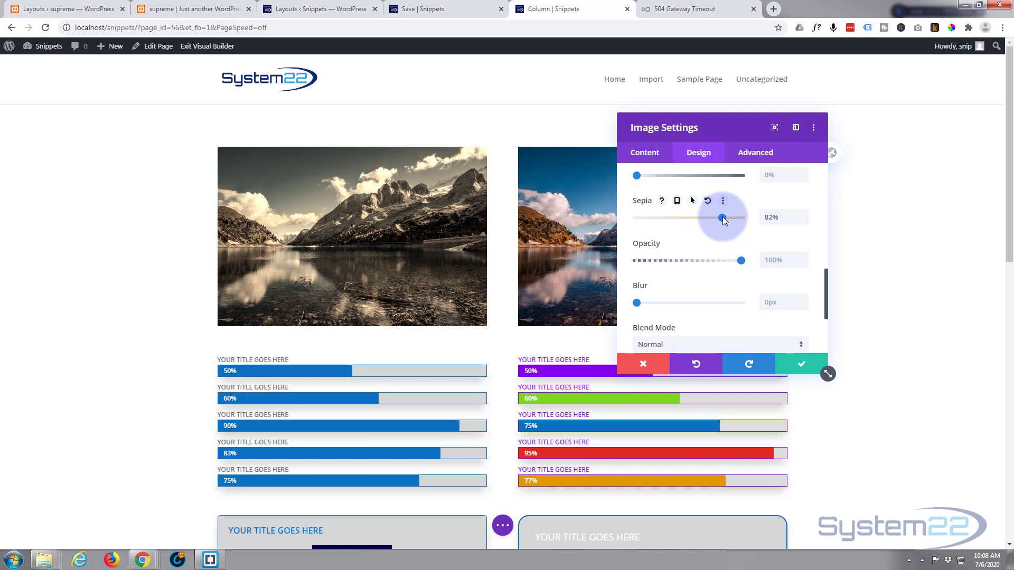
drag(726, 217, 727, 217)
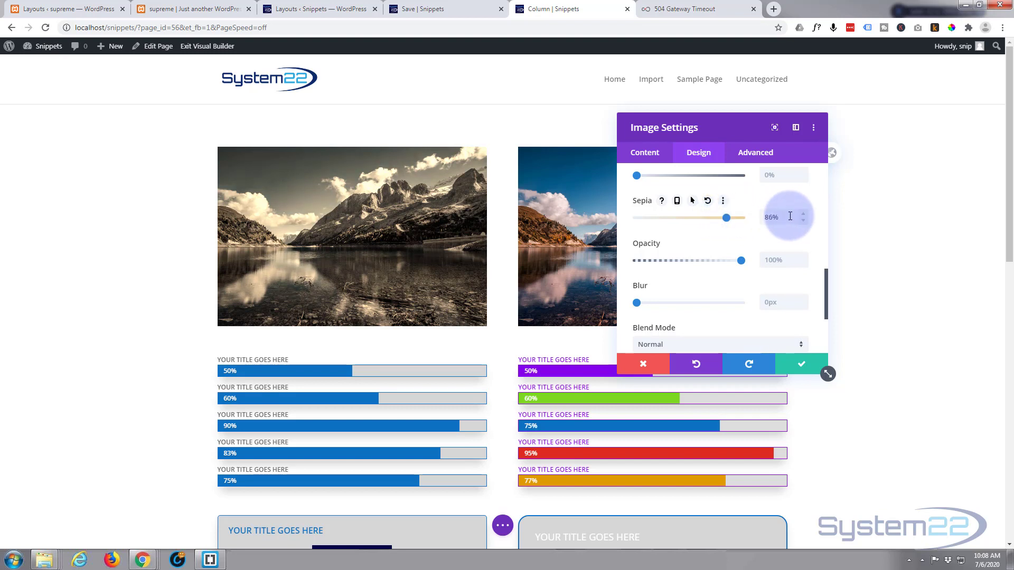
drag(790, 216, 762, 217)
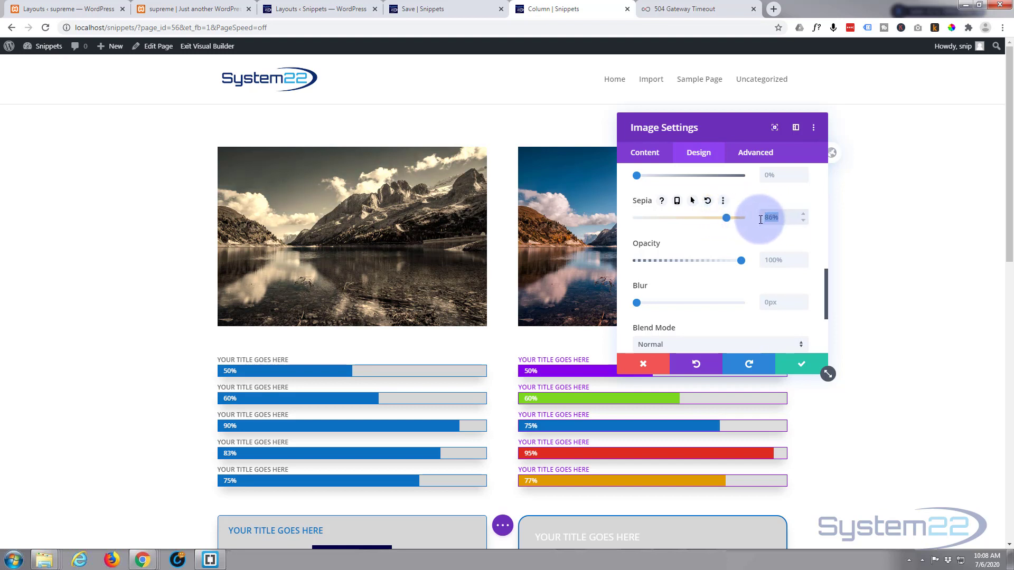
key(BackSpace)
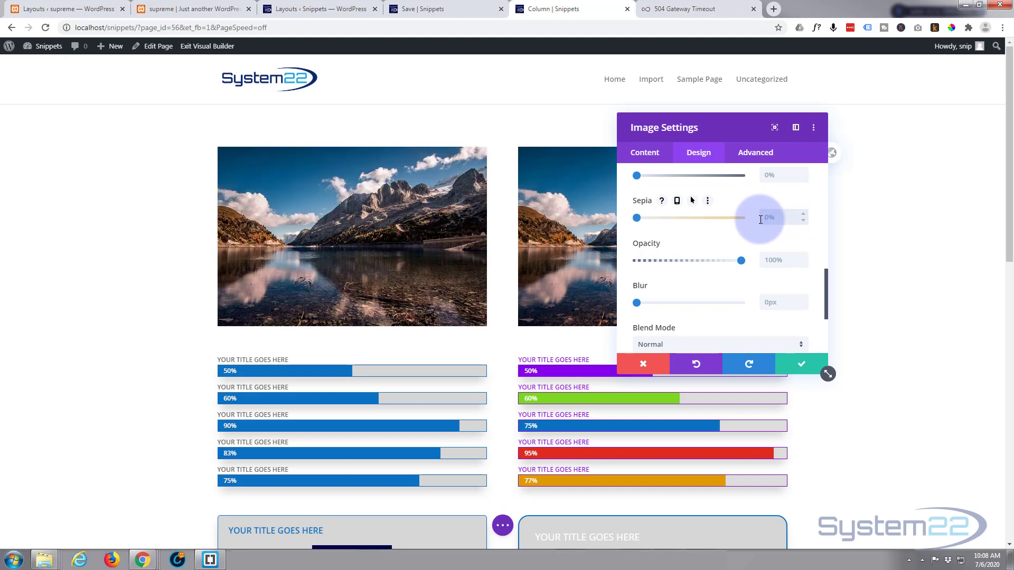
Try lowering the first image's opacity slightly and return it to 100%
scroll(745, 296, up, 1)
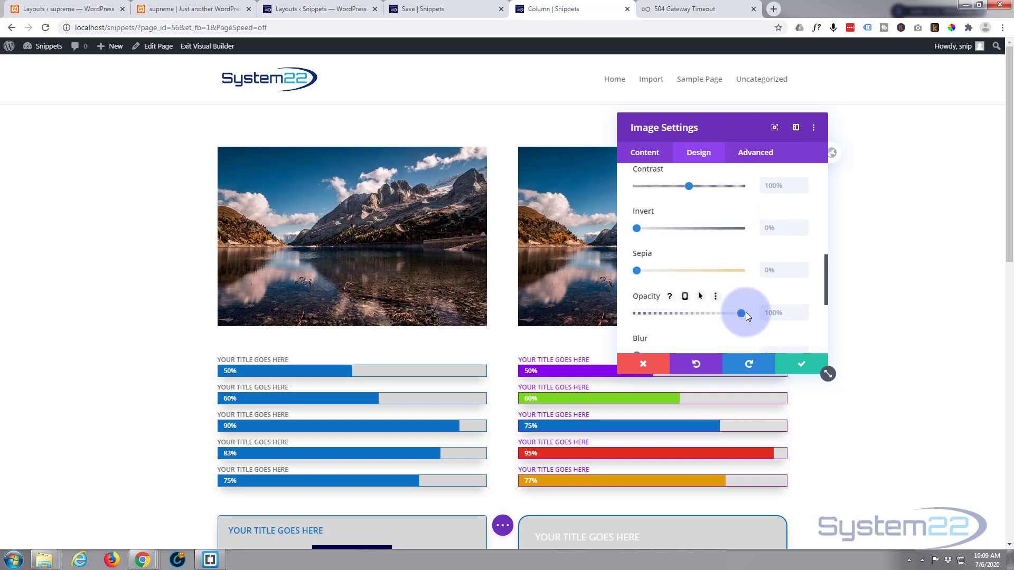
mouse_move(742, 312)
mouse_down()
mouse_move(624, 315)
mouse_move(736, 313)
mouse_up()
scroll(729, 325, down, 1)
scroll(728, 325, down, 1)
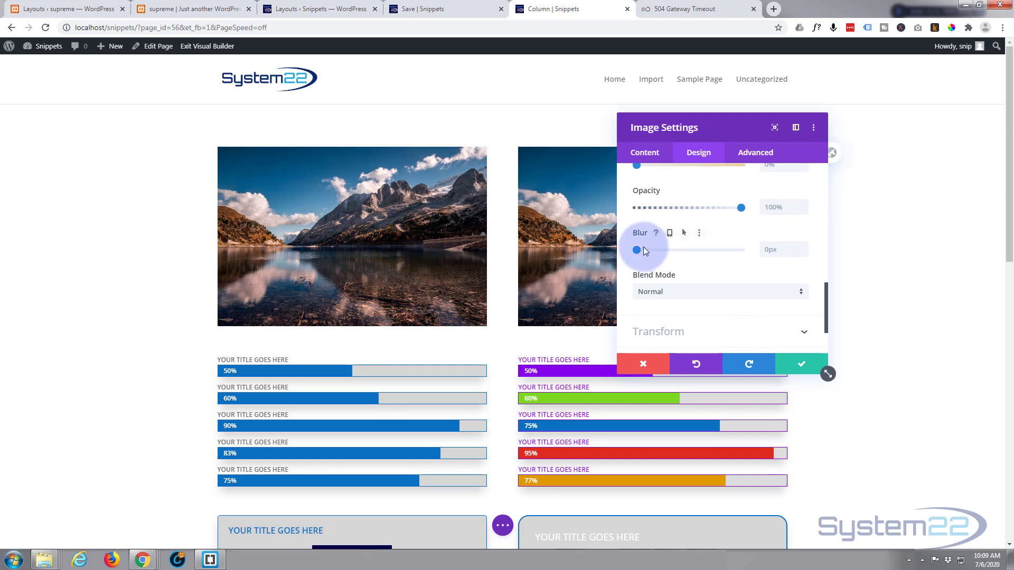
Try a 12px Blur on the first image, return it to 0px and save the image settings
drag(637, 250, 662, 253)
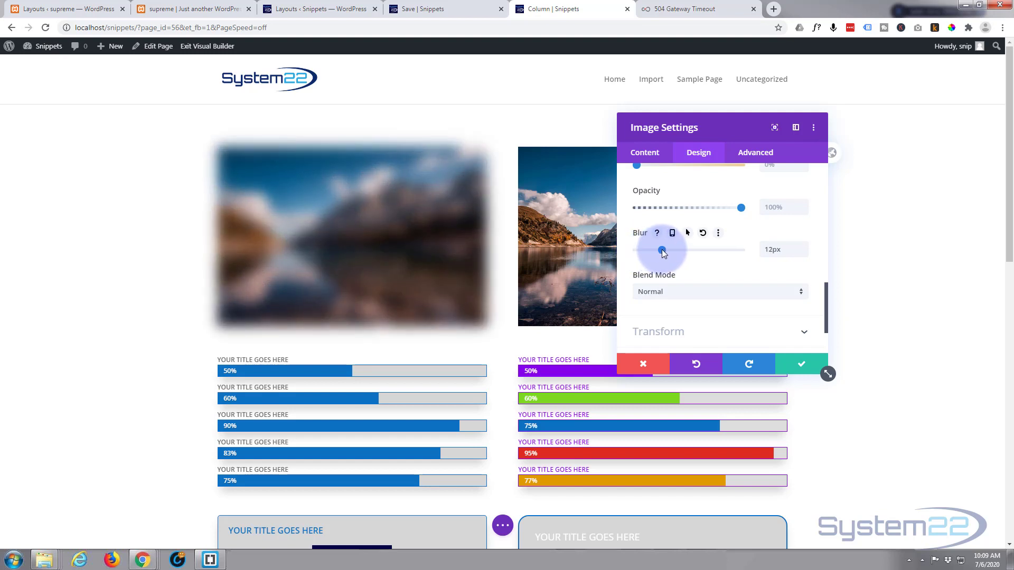
drag(672, 252, 629, 254)
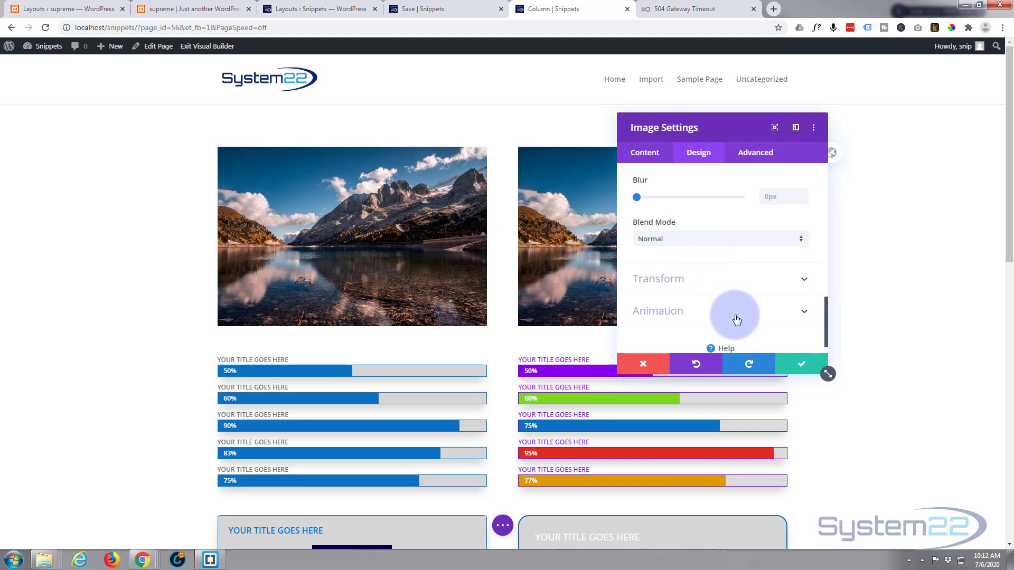
click(802, 364)
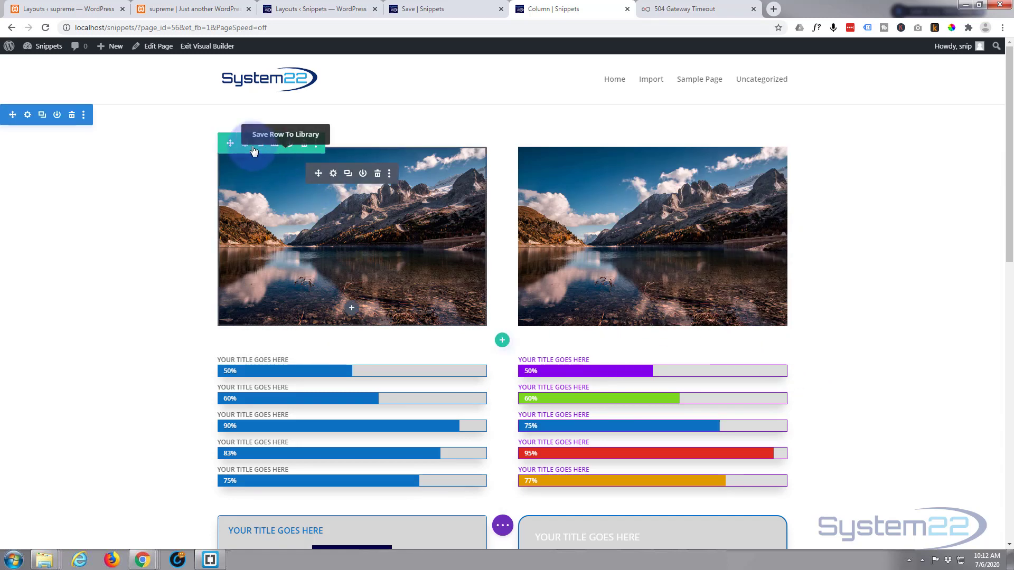
Set the background color of the image row's first column to blue #0c71c3 and save the row settings
click(245, 145)
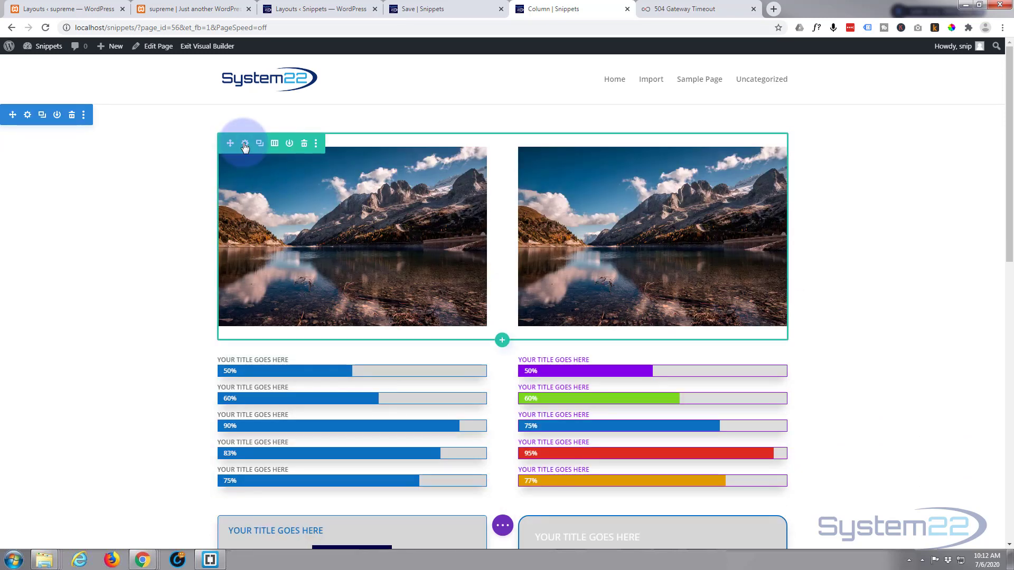
click(245, 145)
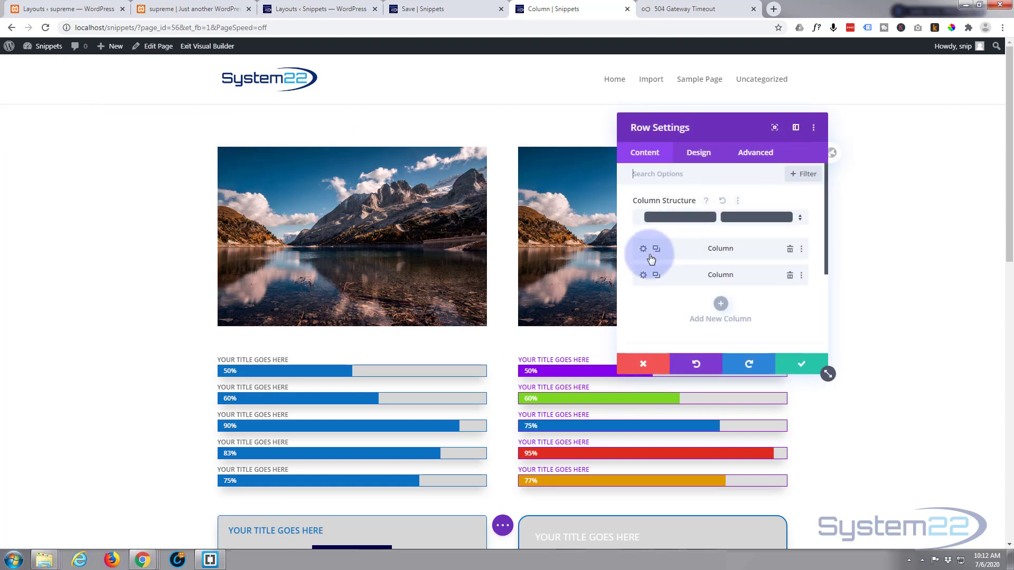
click(643, 249)
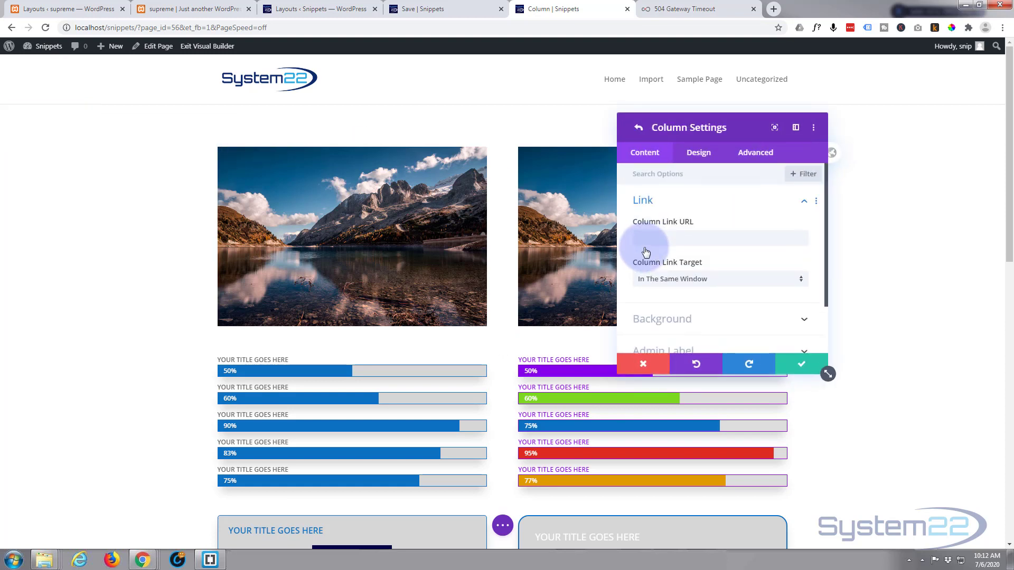
scroll(686, 264, down, 1)
click(710, 266)
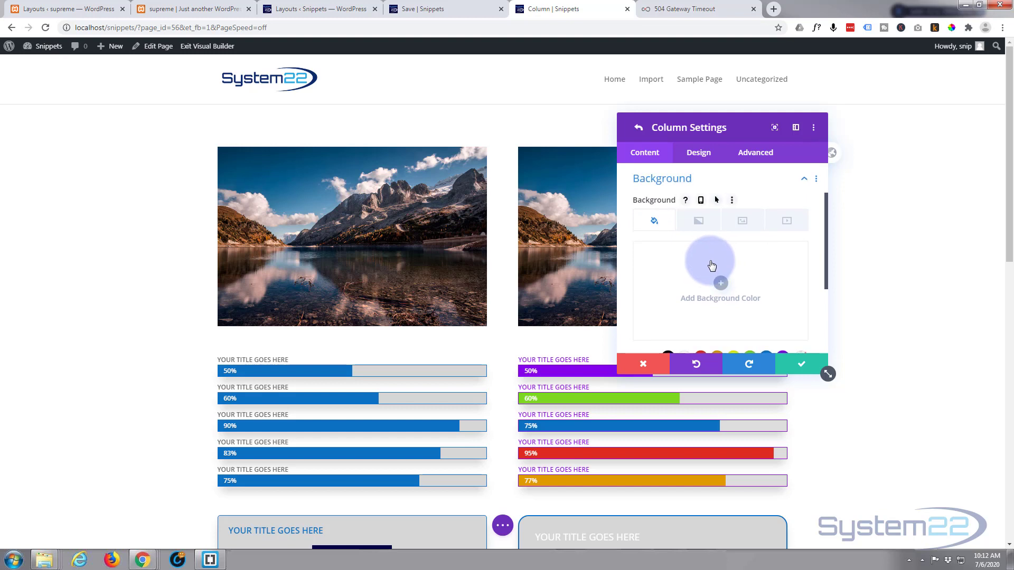
scroll(723, 270, down, 2)
click(766, 252)
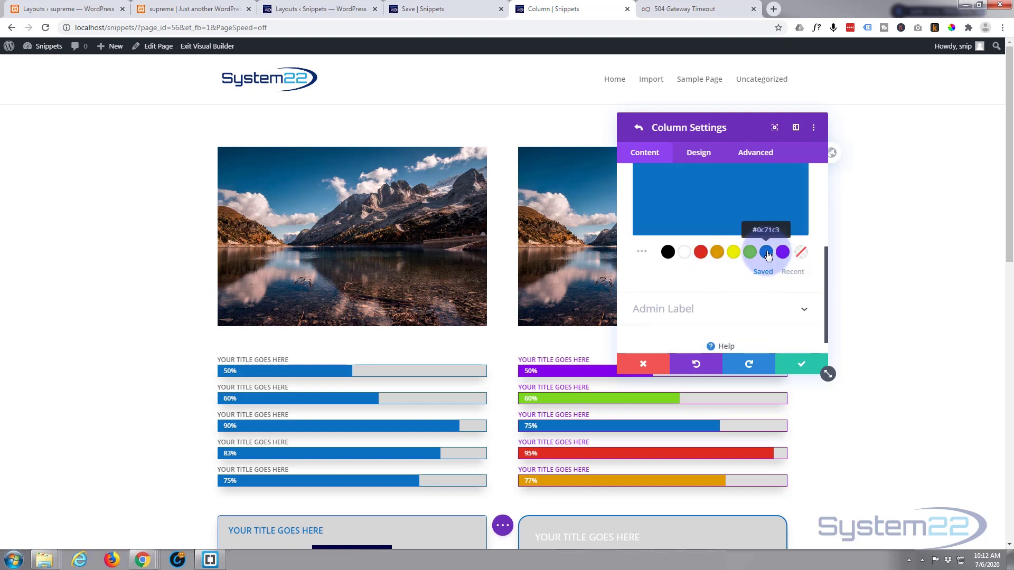
click(810, 364)
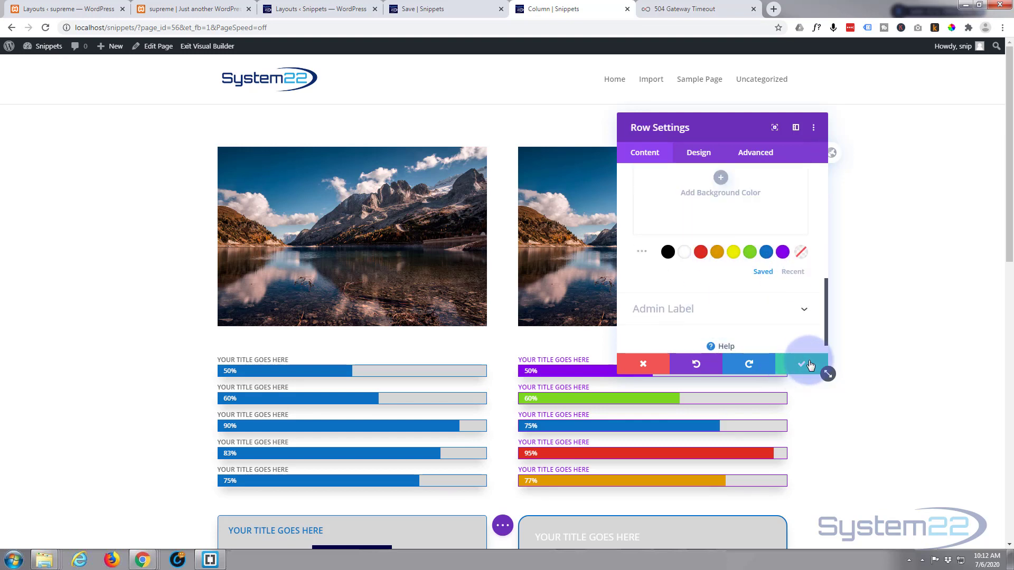
click(811, 365)
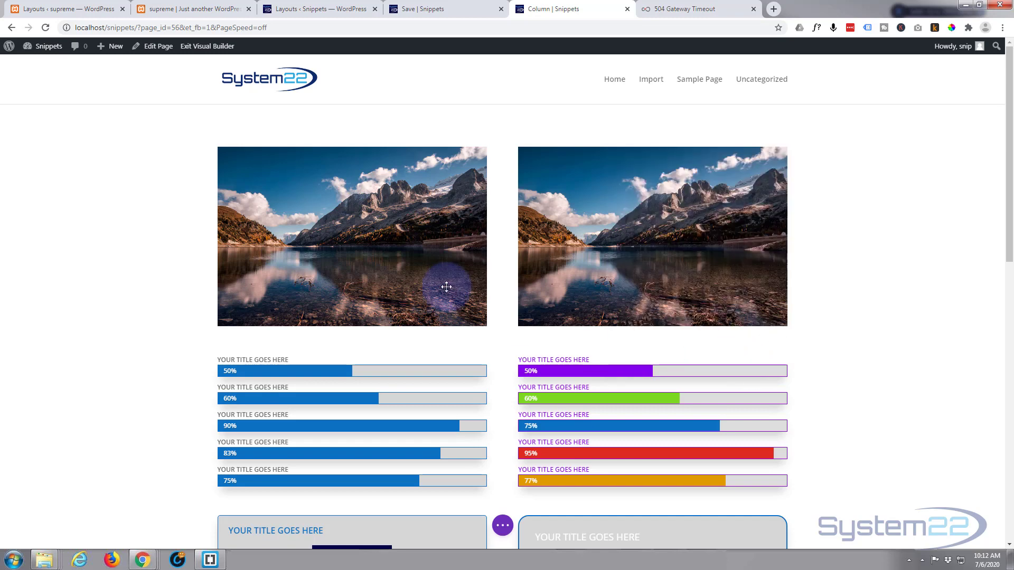
Try the Multiply blend mode in the first image's filter settings
click(333, 175)
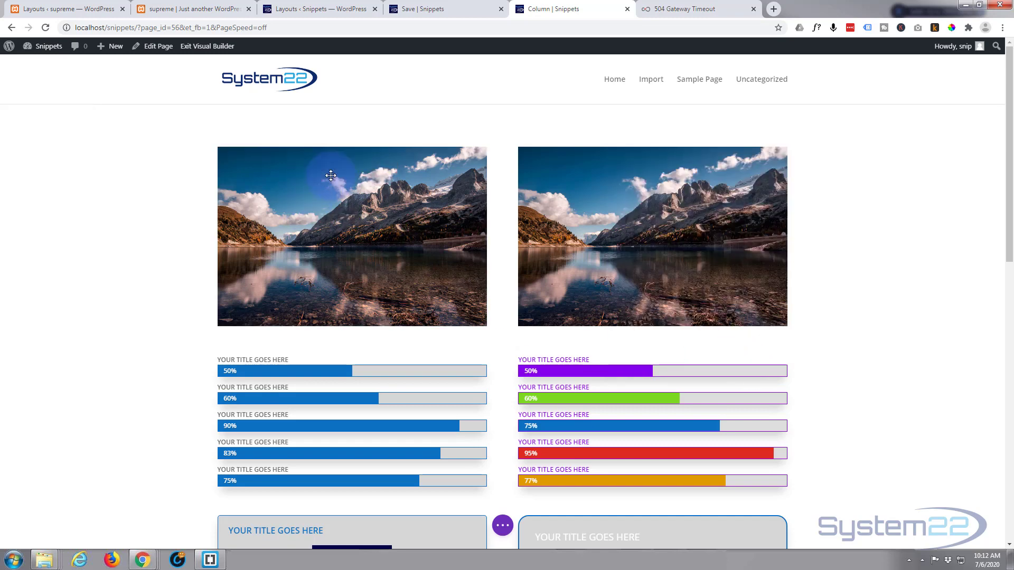
click(698, 154)
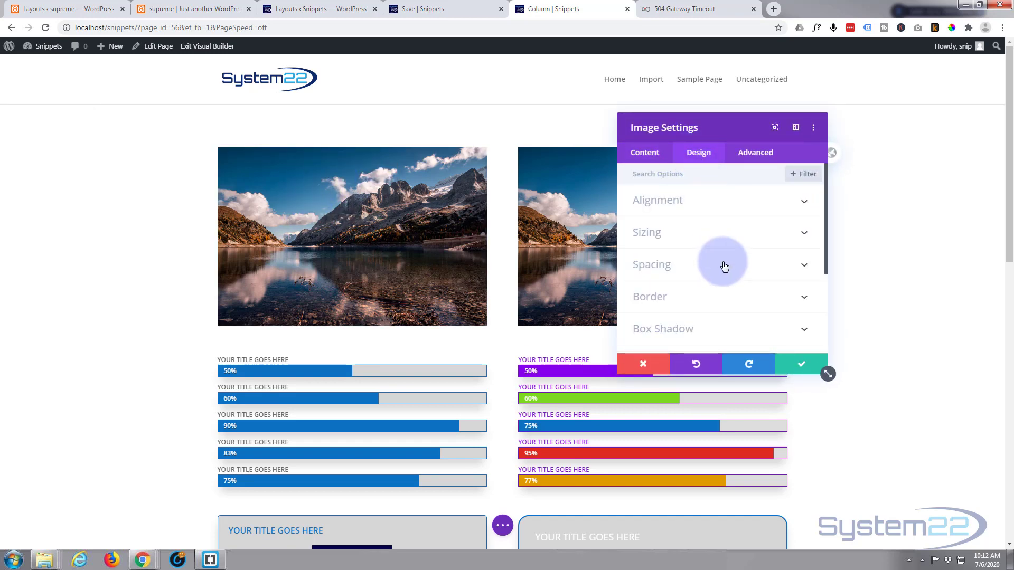
scroll(724, 267, down, 5)
click(724, 227)
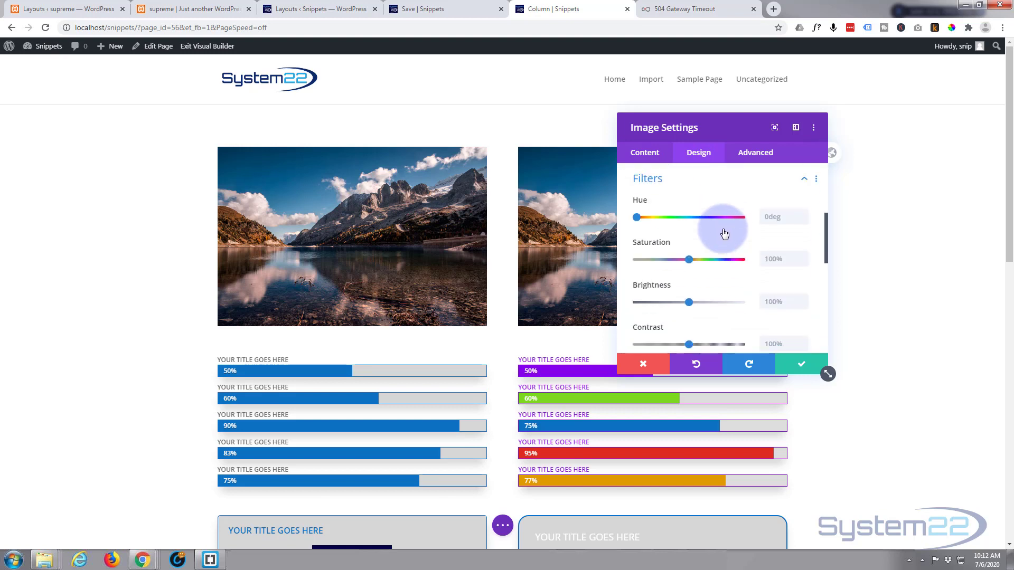
scroll(722, 229, down, 6)
scroll(722, 227, down, 1)
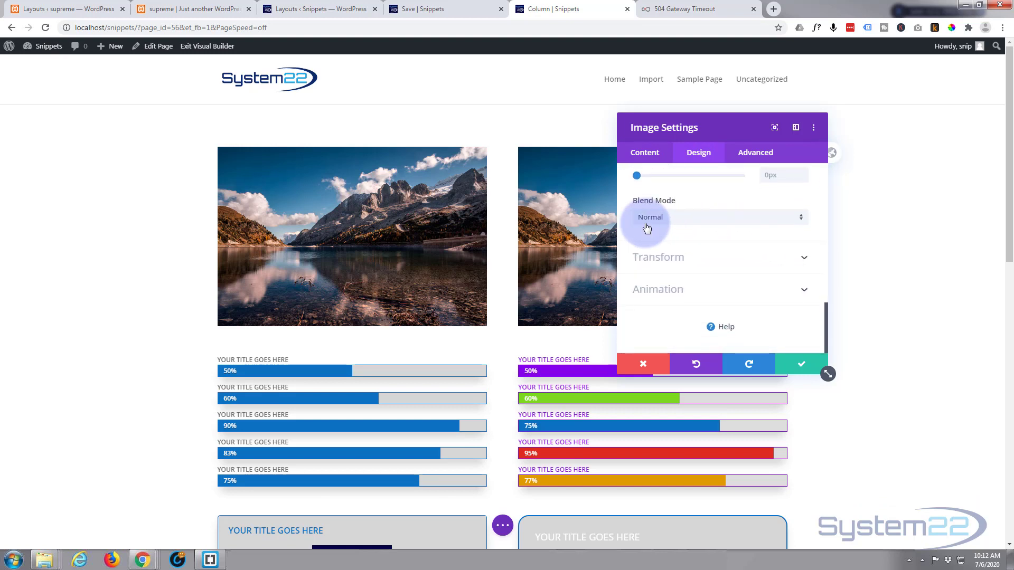
click(738, 219)
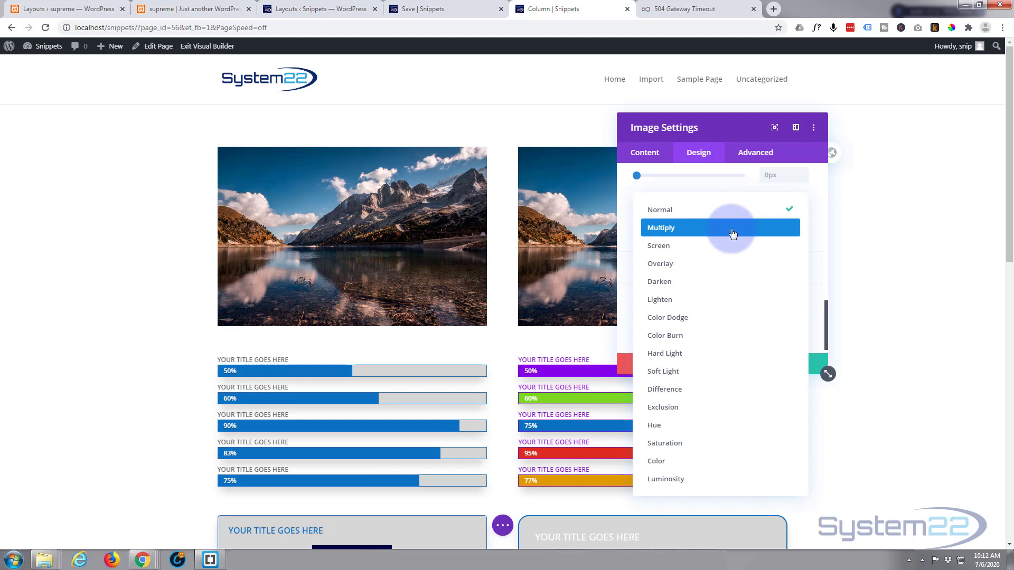
click(732, 233)
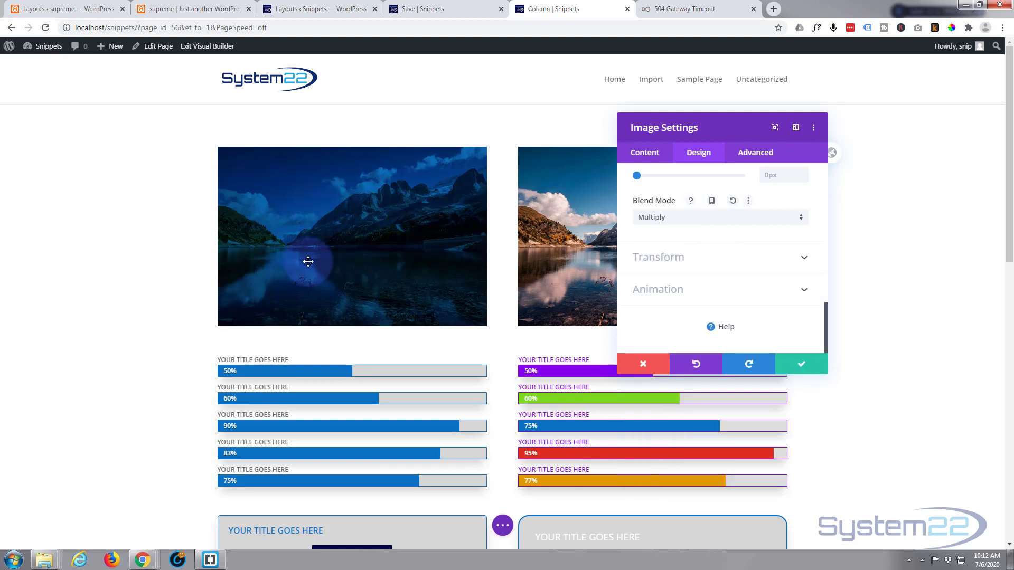
Try the Screen, Overlay and Darken blend modes on the first image, one after another
click(758, 216)
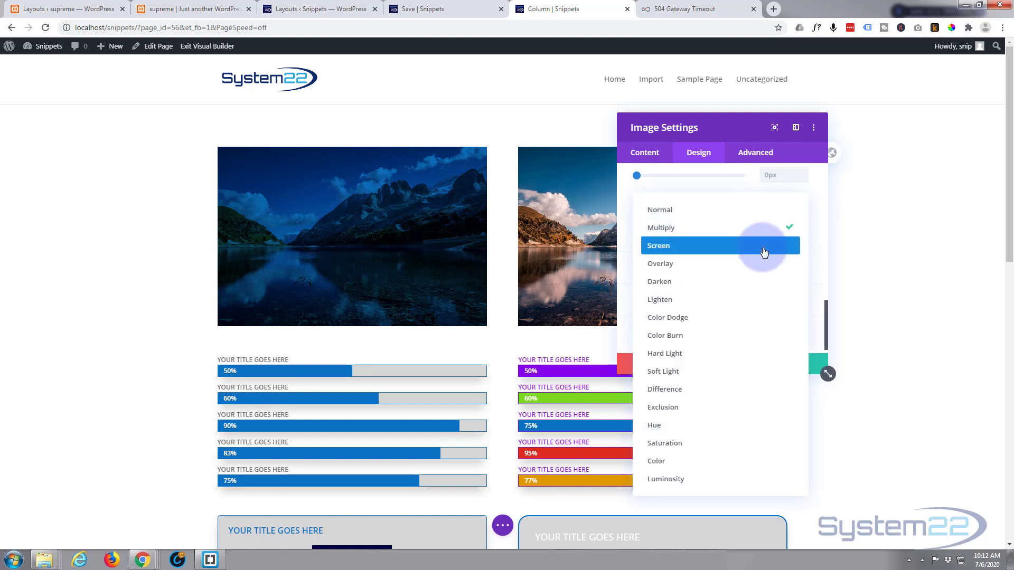
click(763, 246)
click(697, 218)
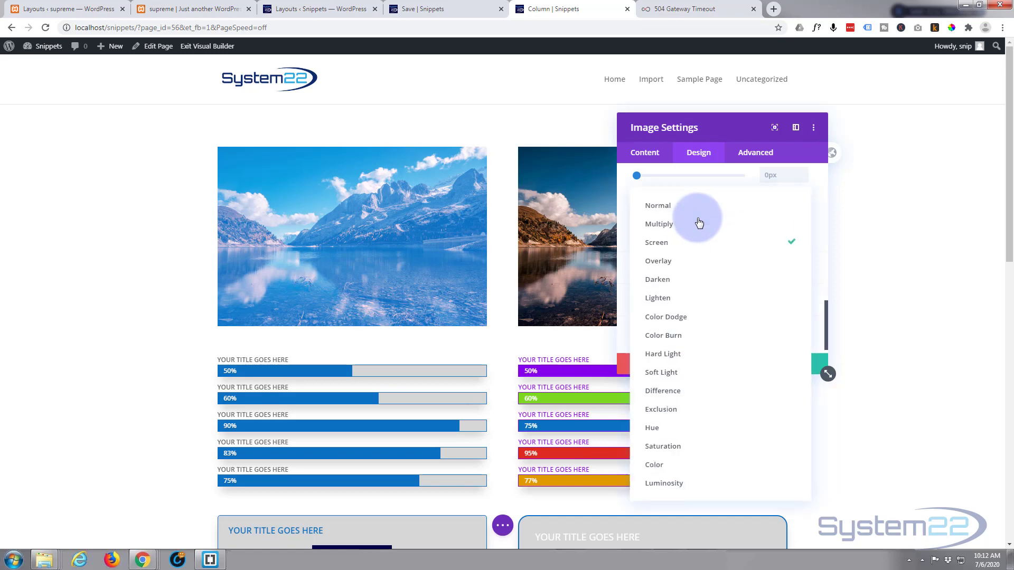
click(700, 264)
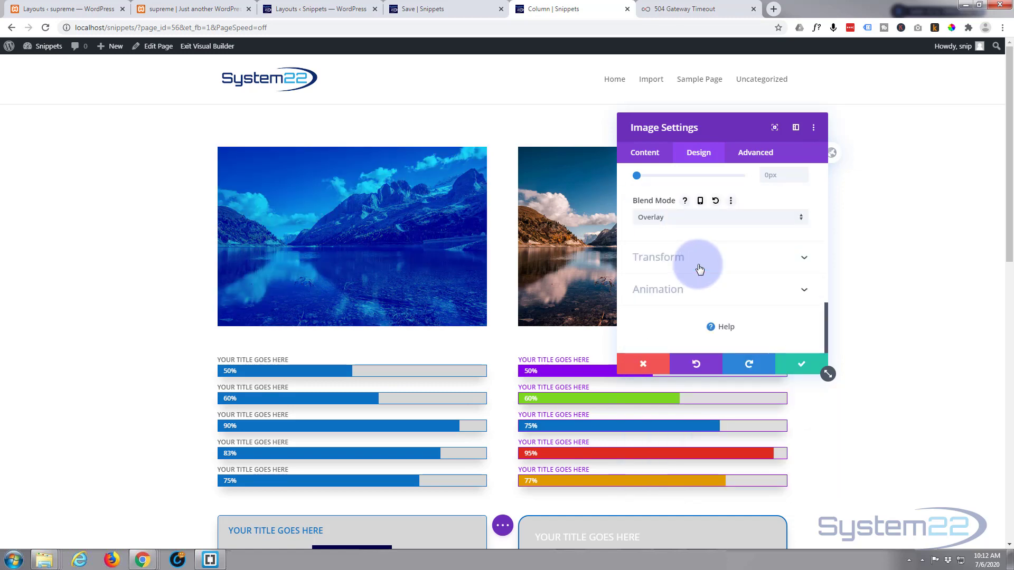
click(706, 223)
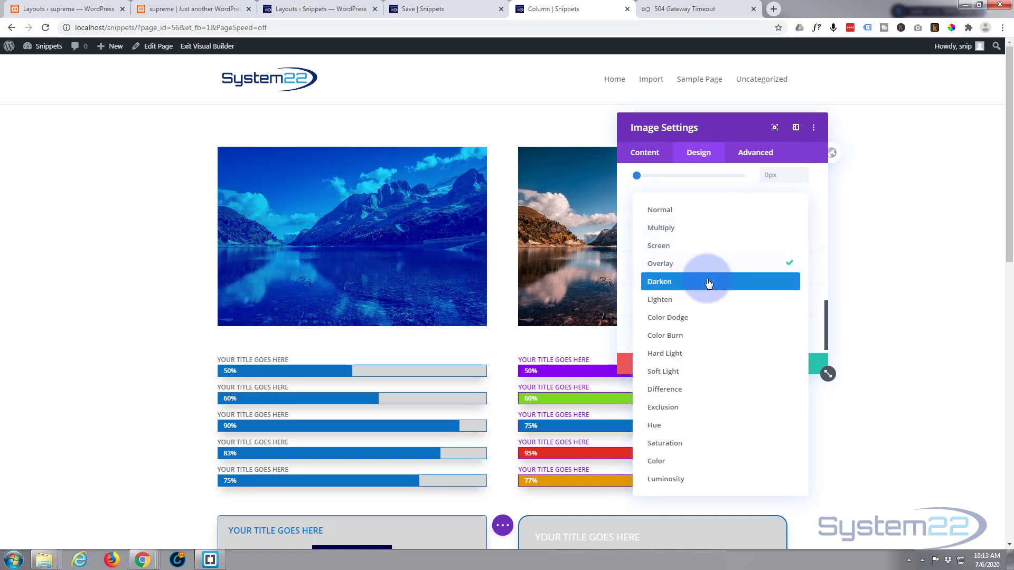
click(708, 283)
Try the Lighten, Color Dodge and Color Burn blend modes on the first image in turn
click(706, 221)
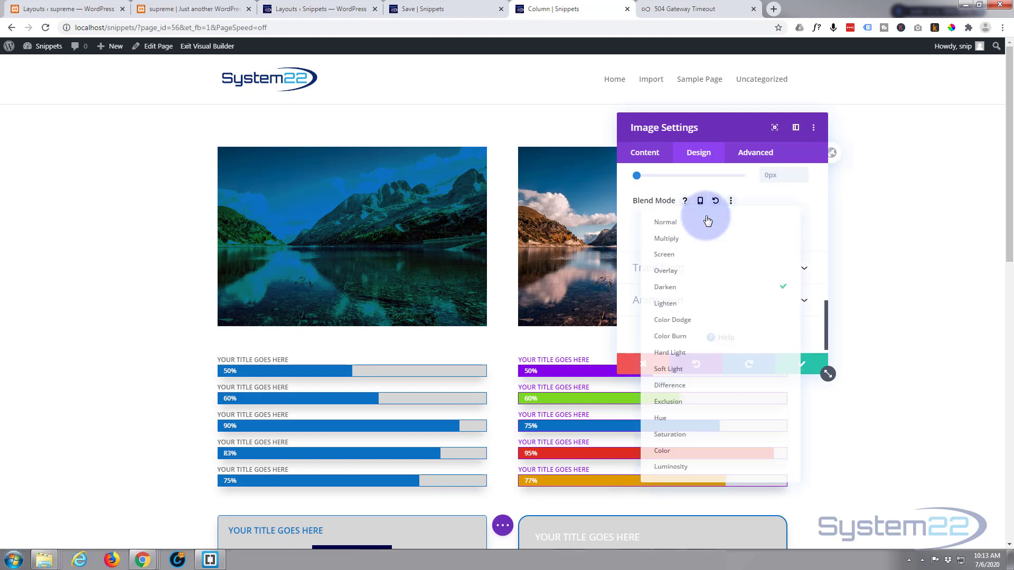
click(706, 301)
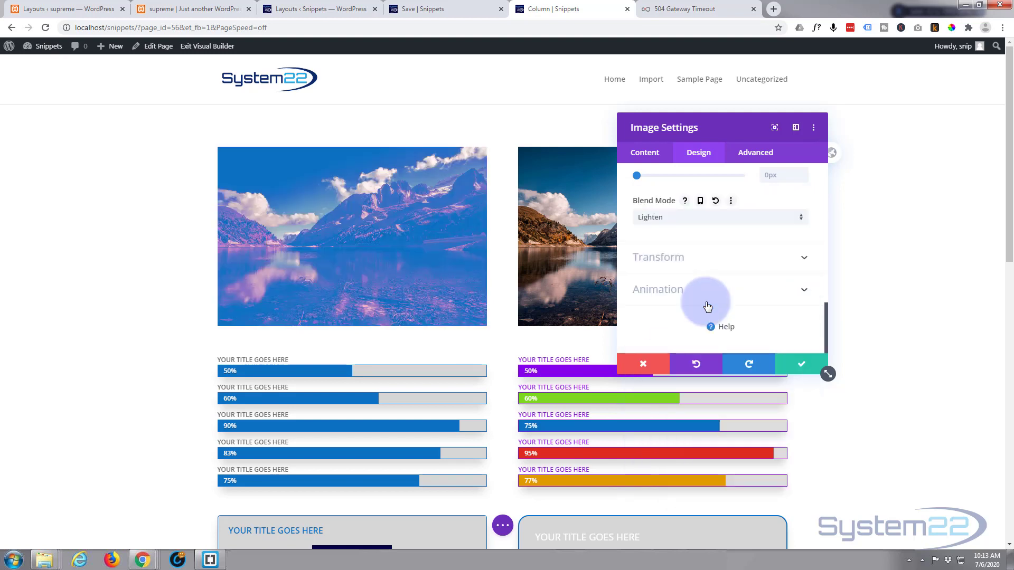
click(699, 223)
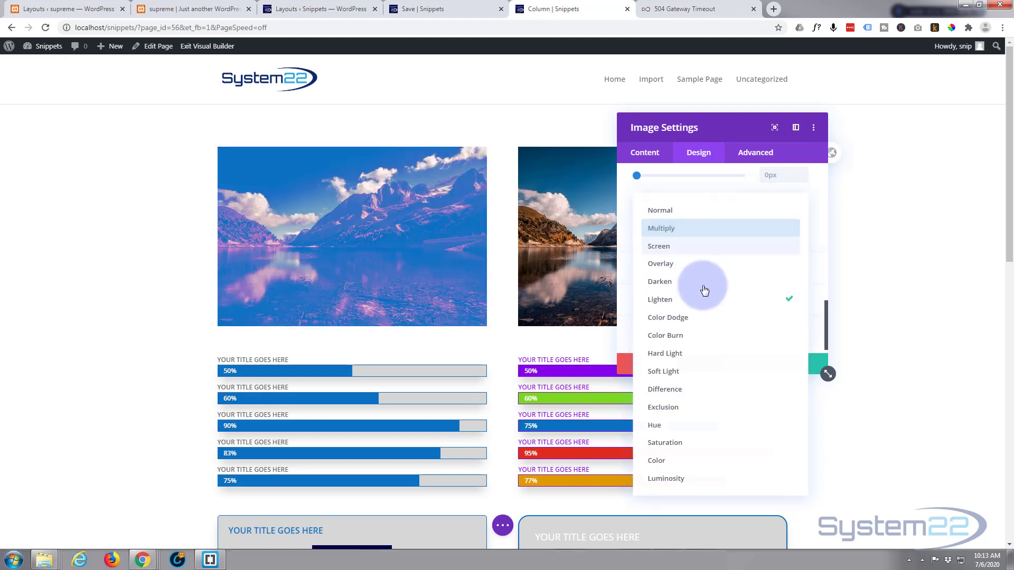
click(709, 324)
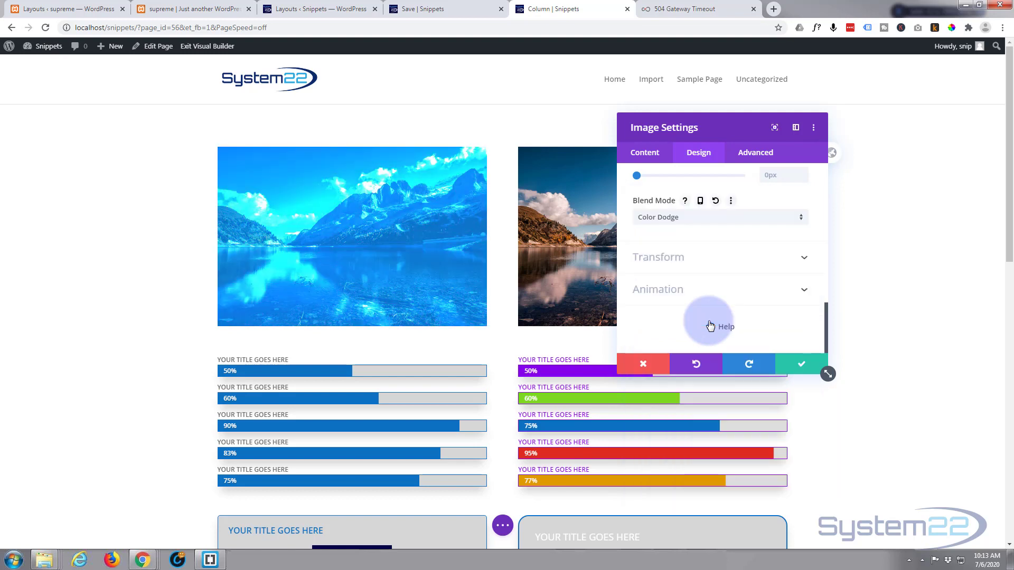
click(708, 220)
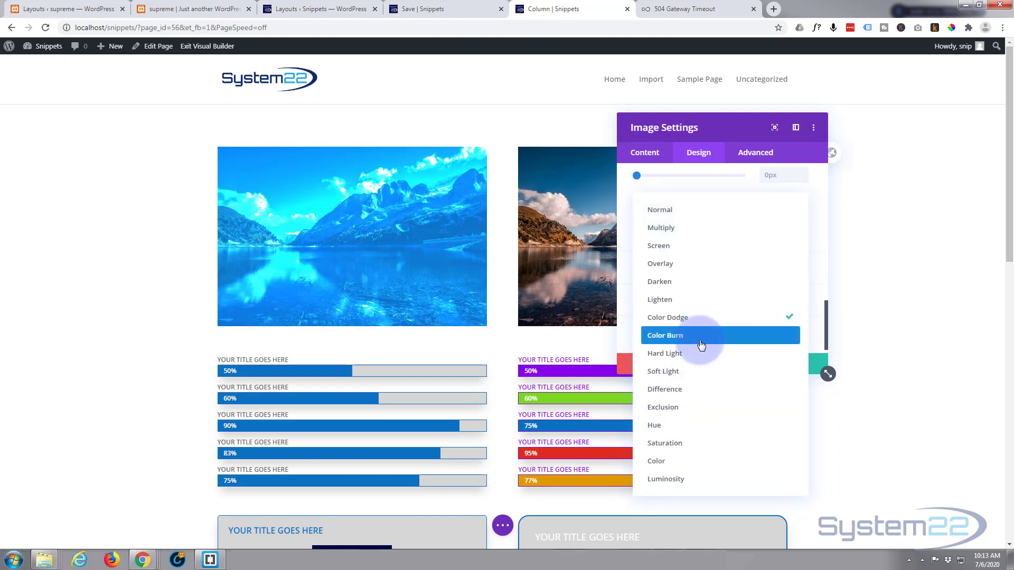
click(701, 337)
Try the Hard Light blend mode and the Saturation blend mode on the first image
click(690, 214)
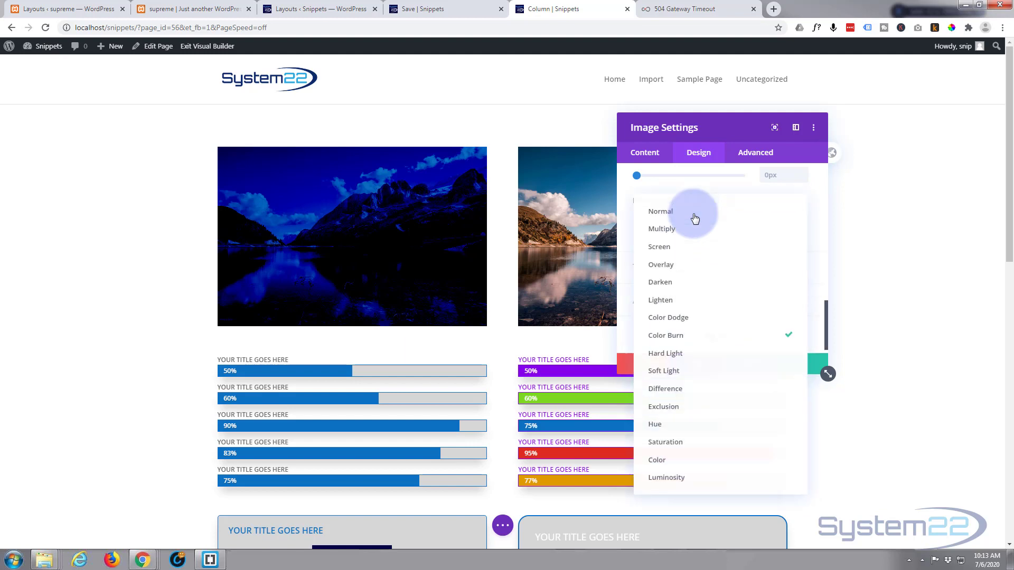
click(686, 354)
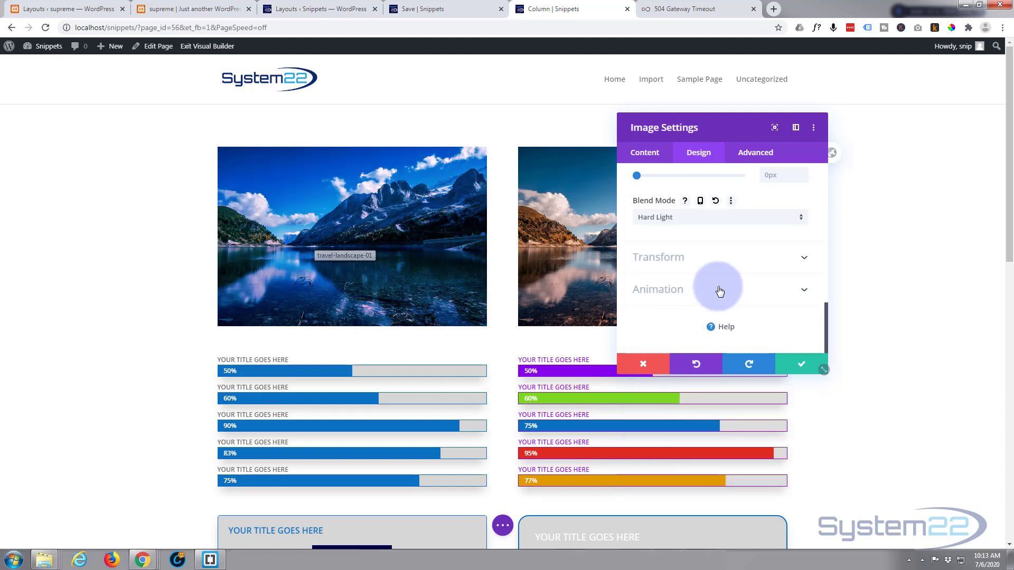
click(722, 217)
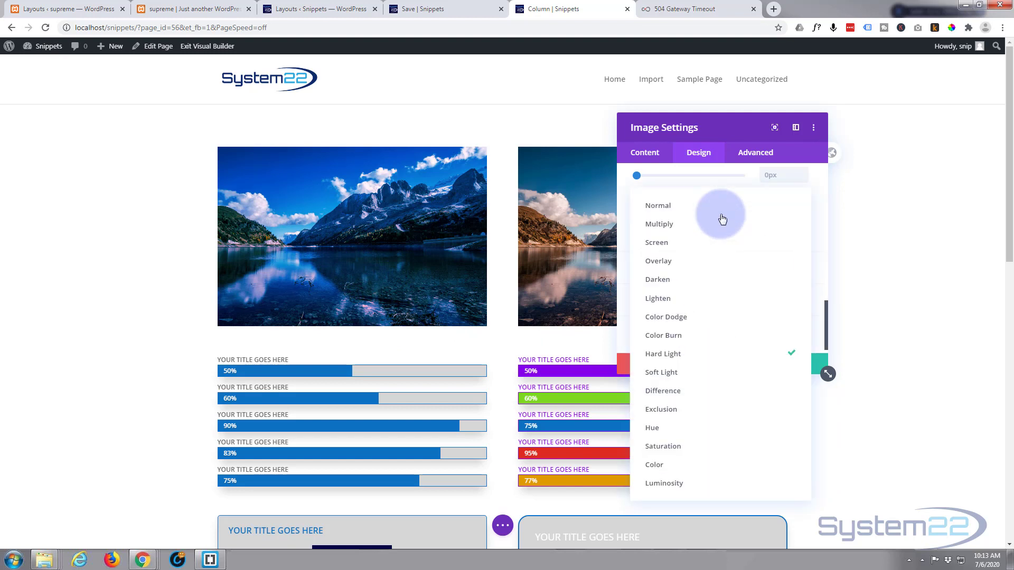
click(708, 447)
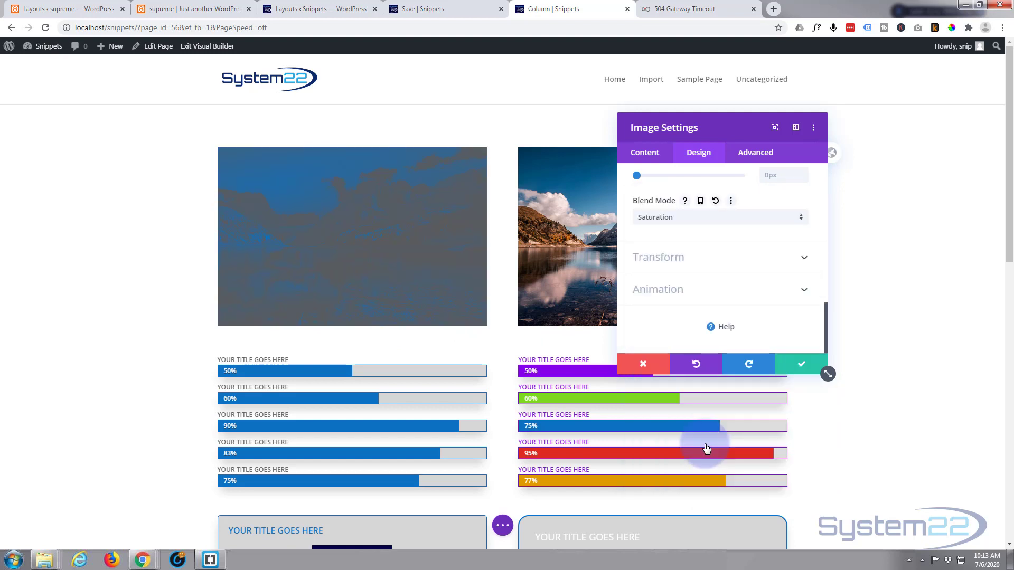
Try the Hue blend mode on the first image and restore its blend mode to Normal
click(729, 217)
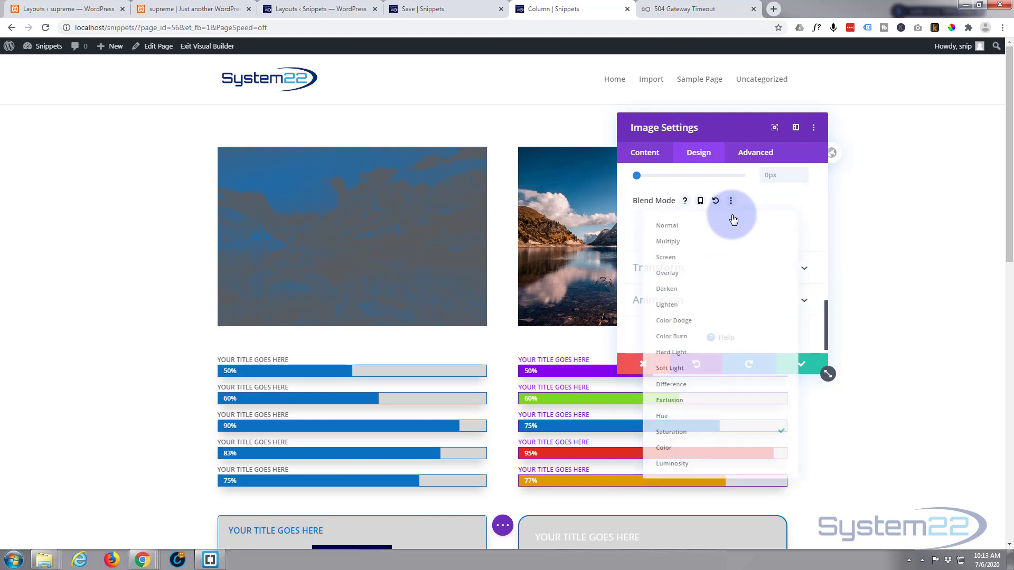
click(681, 425)
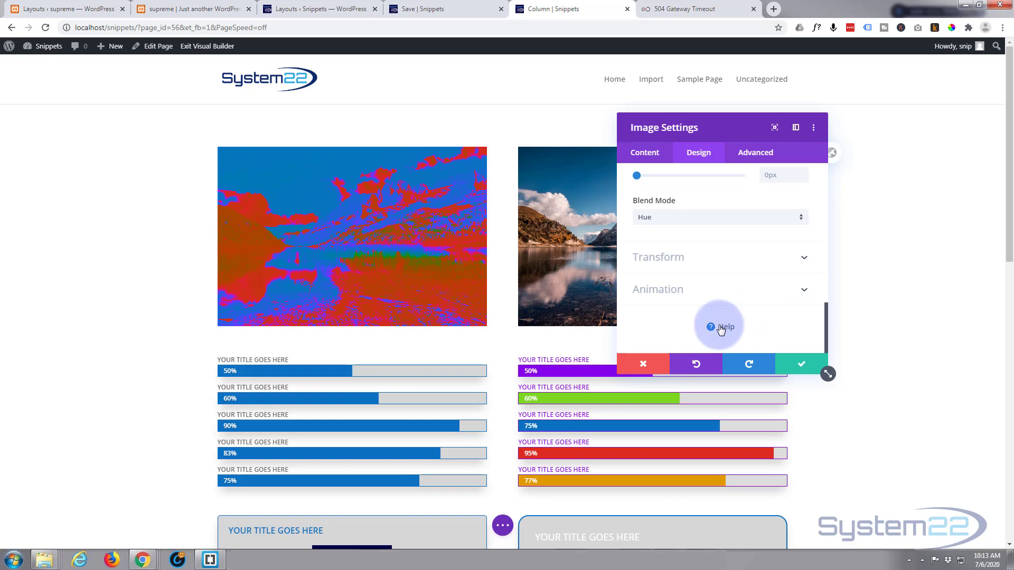
click(699, 217)
click(678, 209)
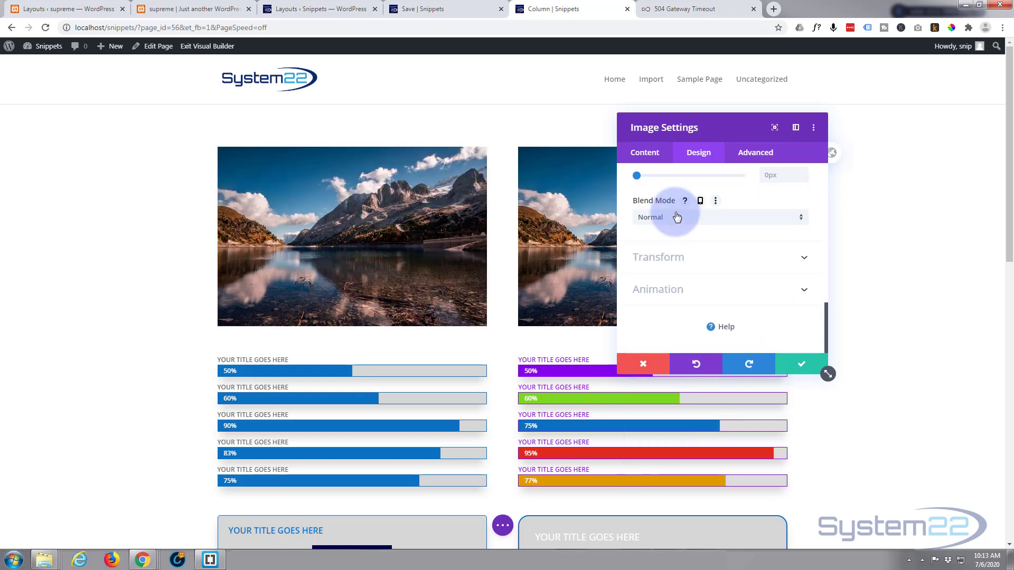
scroll(693, 329, up, 6)
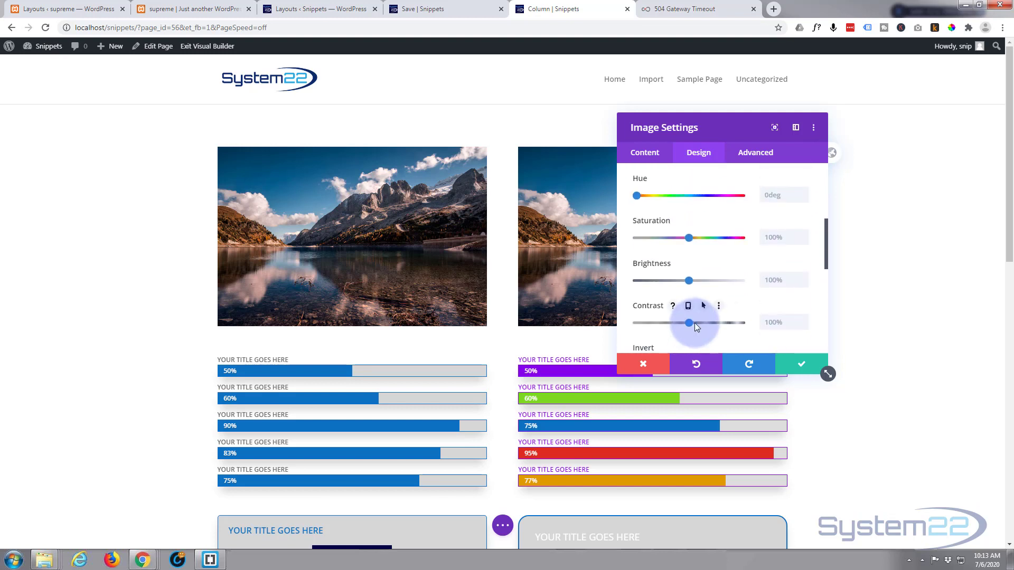
Set the first image's blur filter to 8px for desktop and 0px for the hover state
scroll(695, 322, up, 1)
scroll(695, 325, down, 3)
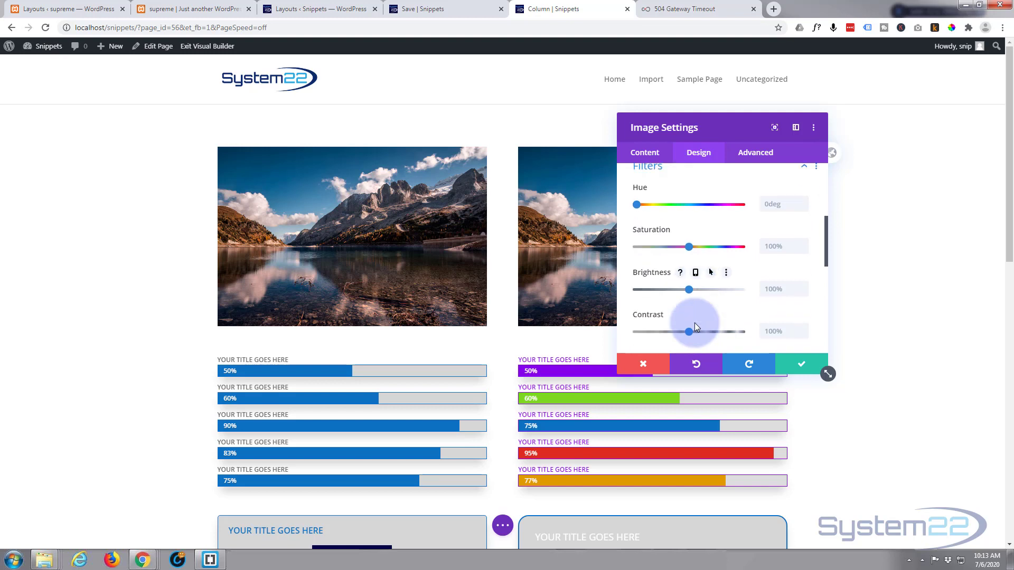
scroll(695, 325, down, 2)
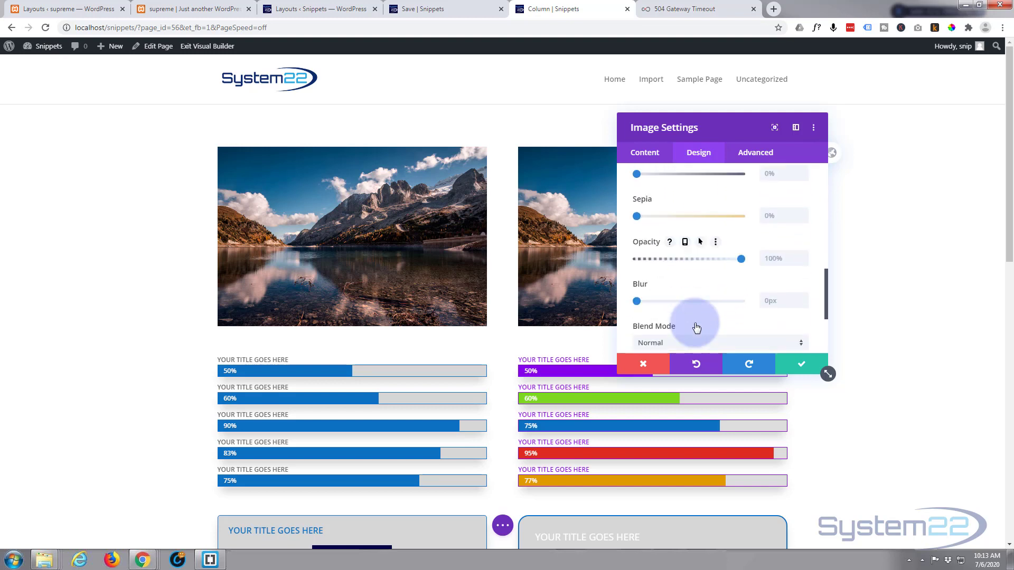
drag(639, 281, 654, 282)
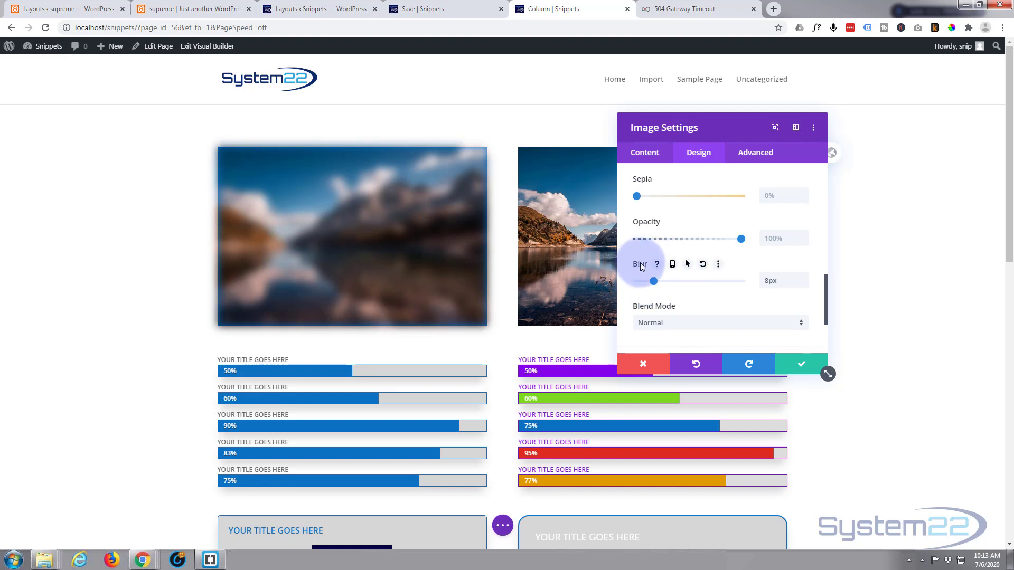
click(687, 264)
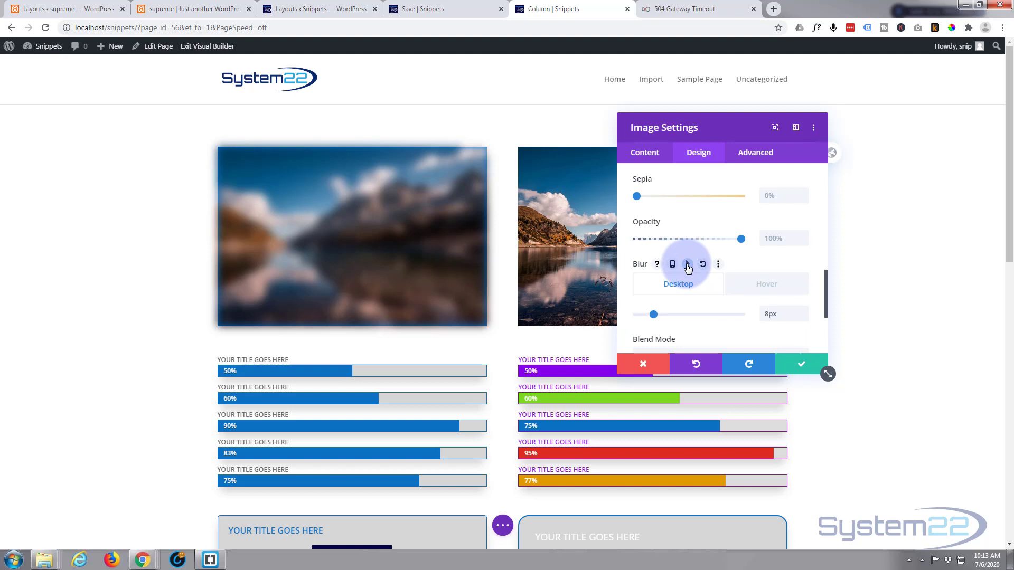
click(764, 285)
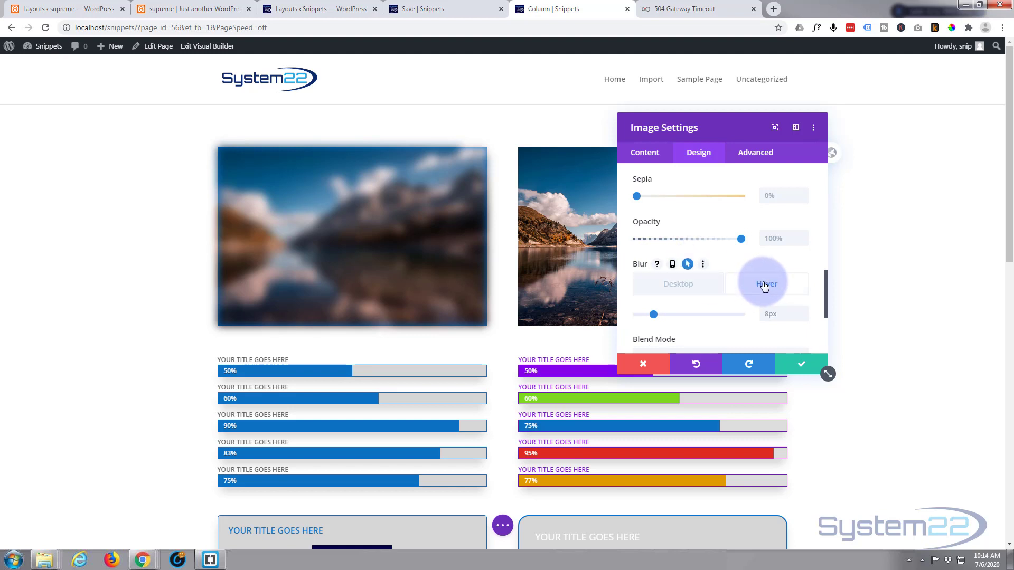
scroll(752, 271, down, 1)
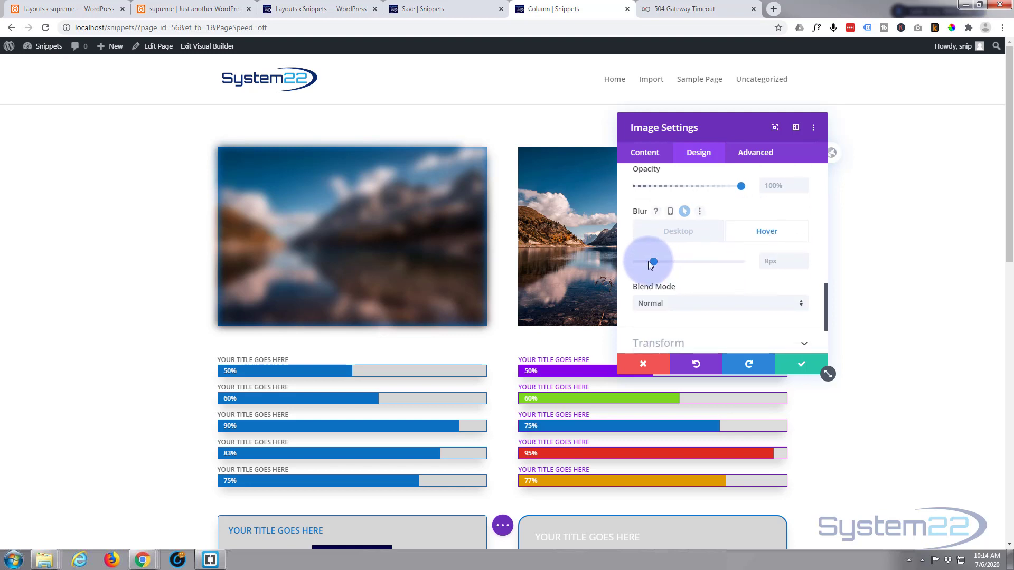
drag(655, 262, 626, 259)
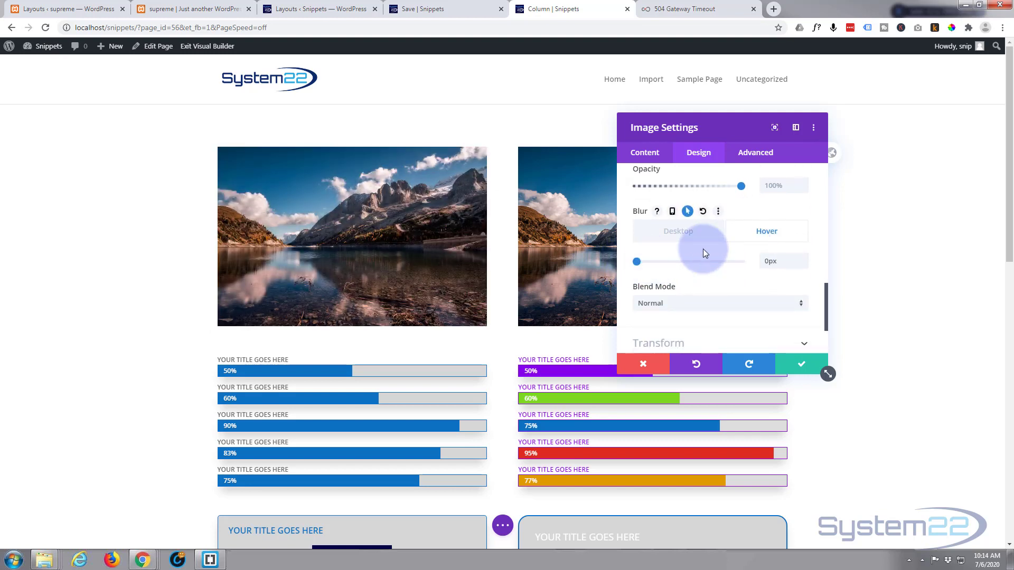
click(679, 234)
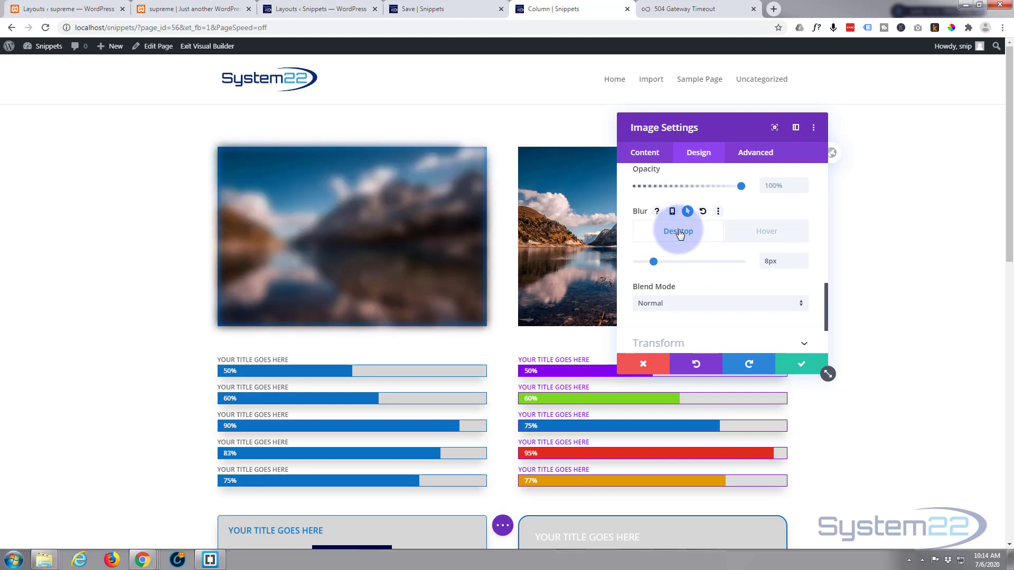
Set the first image's opacity to 55% for desktop and 100% for the hover state, and accept the image settings
scroll(691, 290, up, 2)
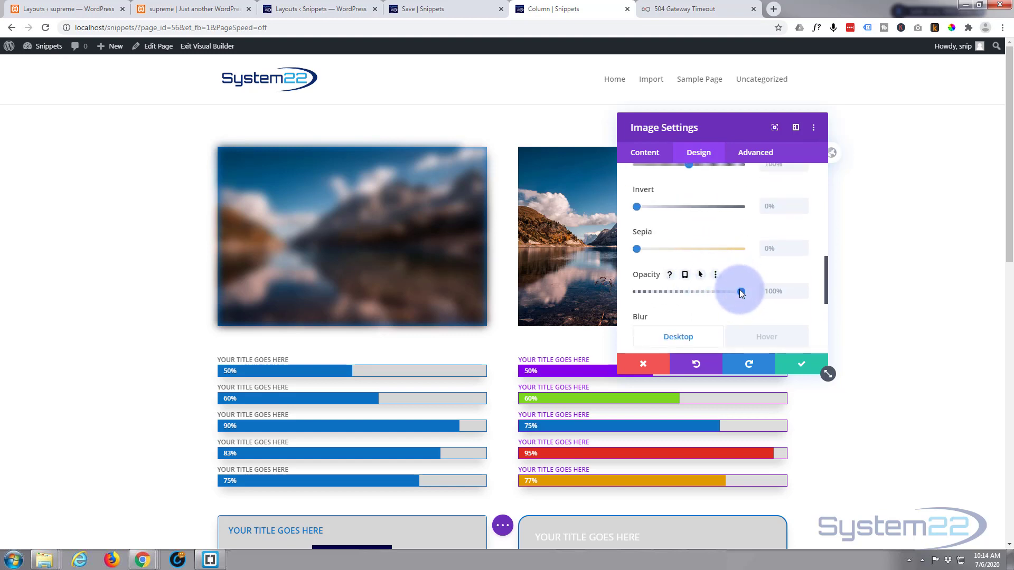
click(701, 274)
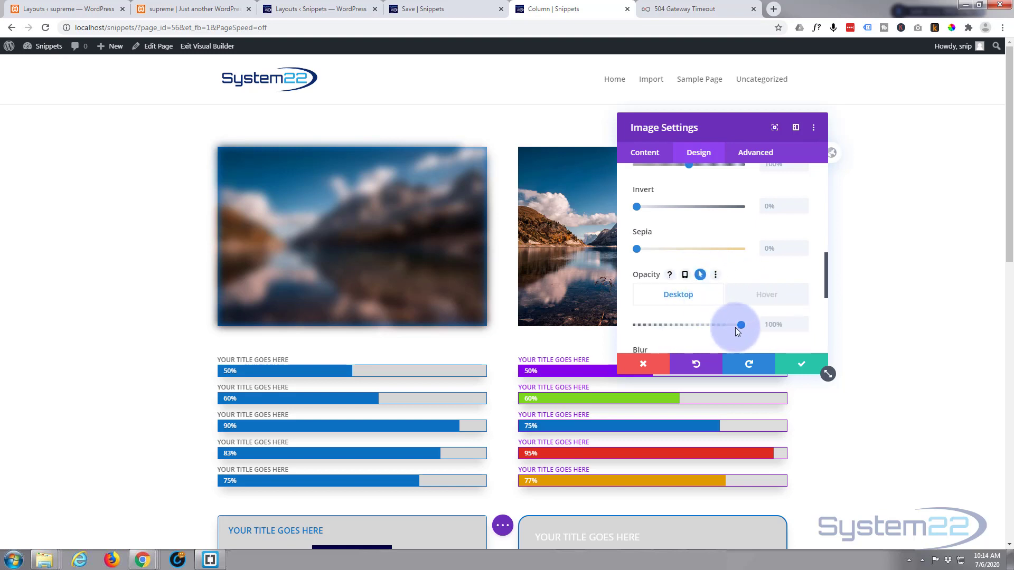
drag(740, 328, 706, 330)
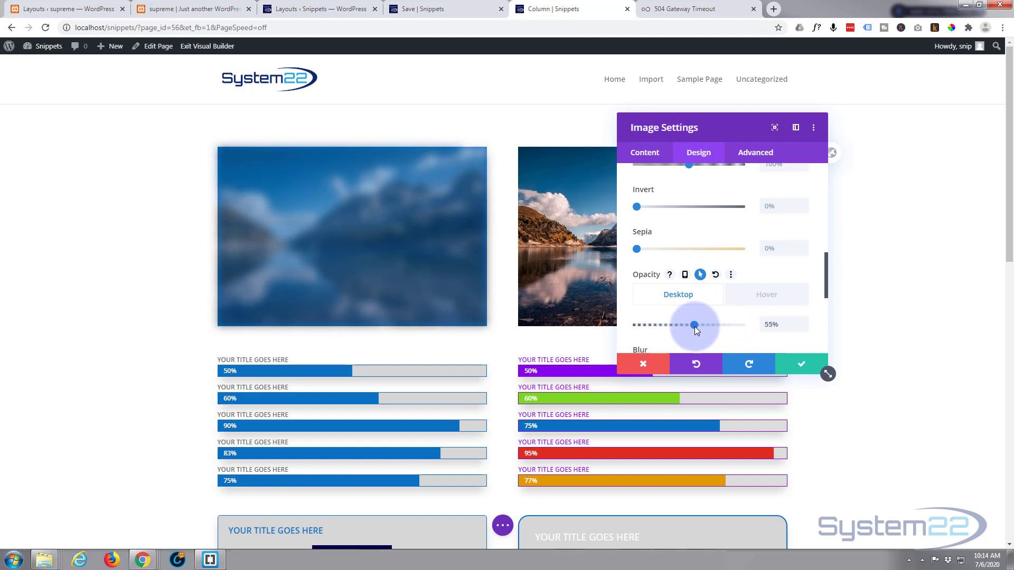
click(775, 296)
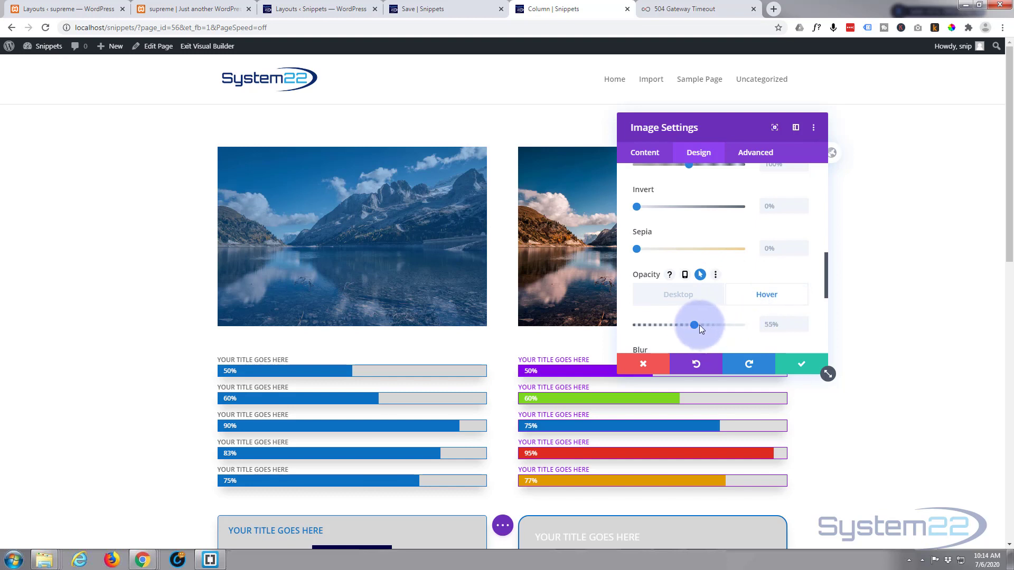
drag(694, 324, 755, 321)
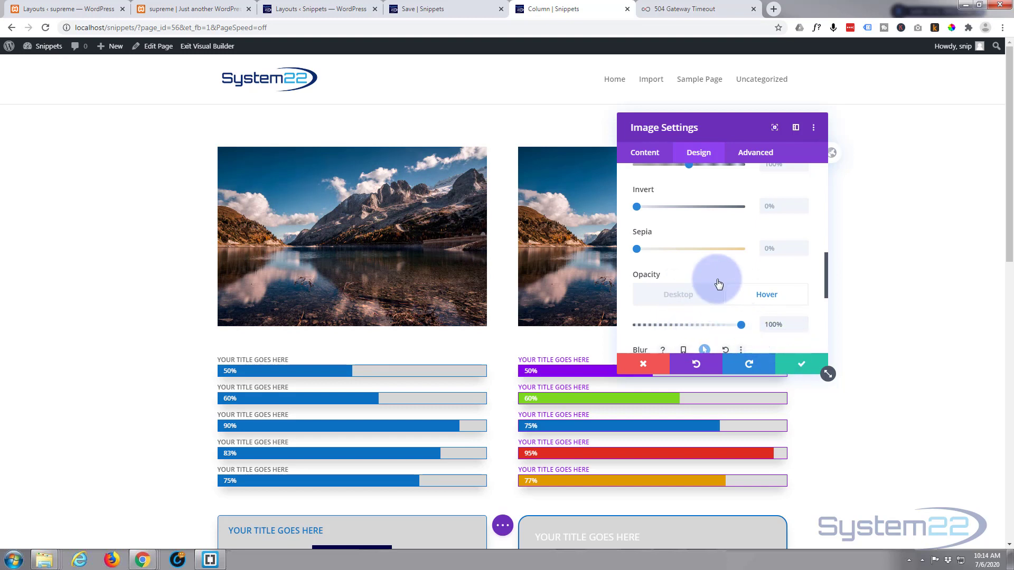
scroll(716, 281, up, 2)
scroll(715, 280, up, 1)
scroll(667, 264, up, 6)
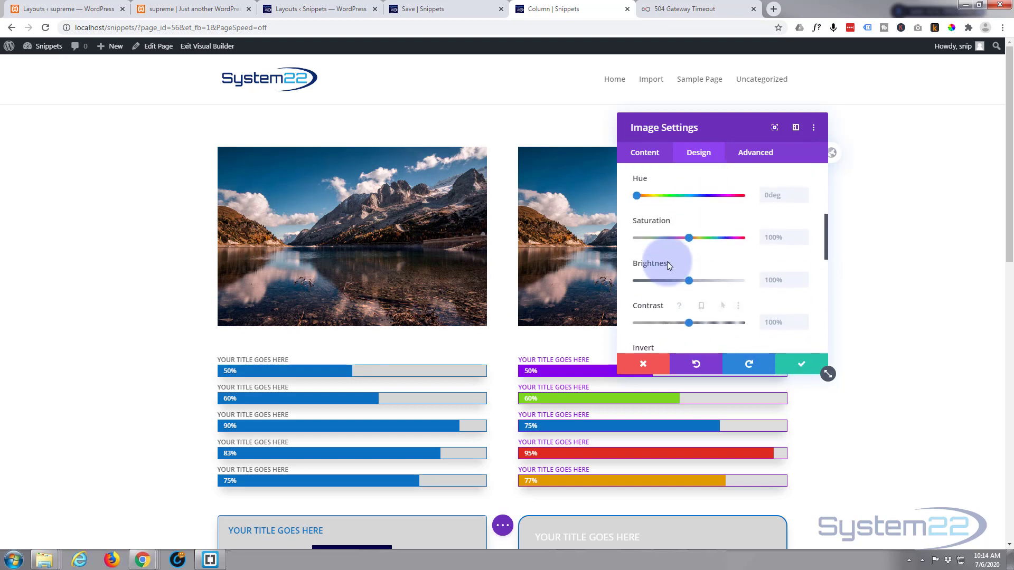
scroll(693, 323, down, 3)
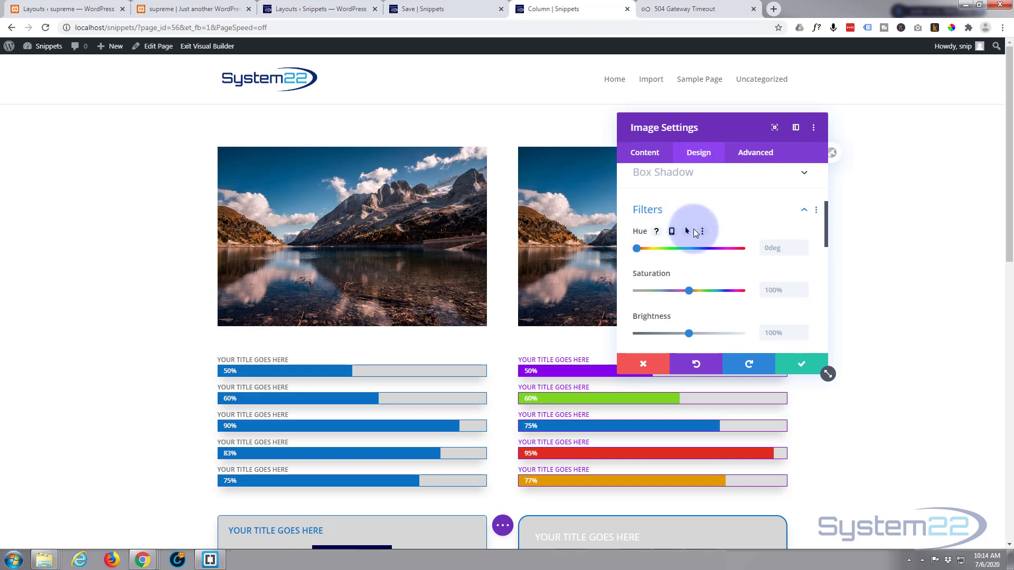
click(811, 369)
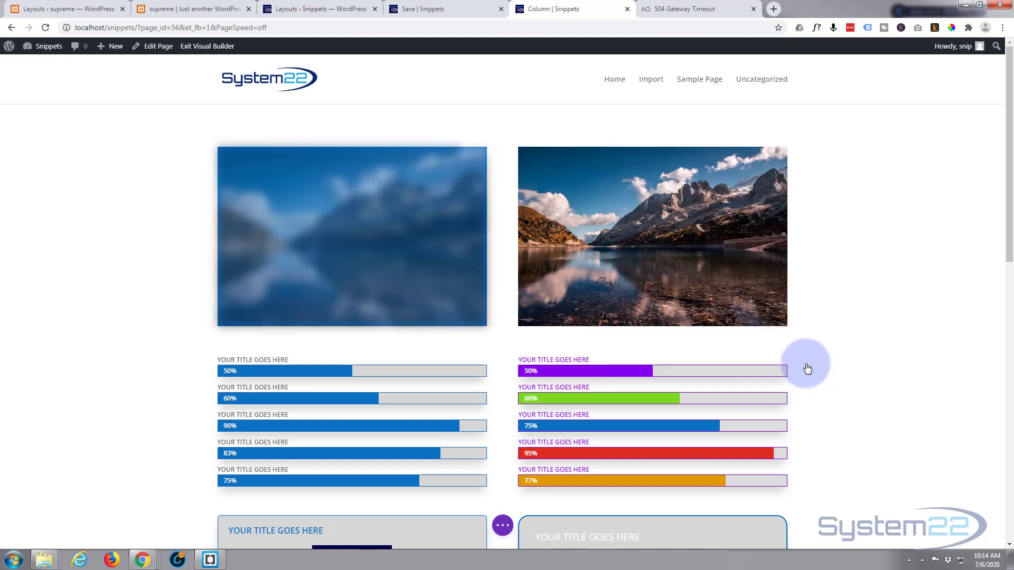
Save the page as a draft and exit the visual builder to view the live page
click(502, 525)
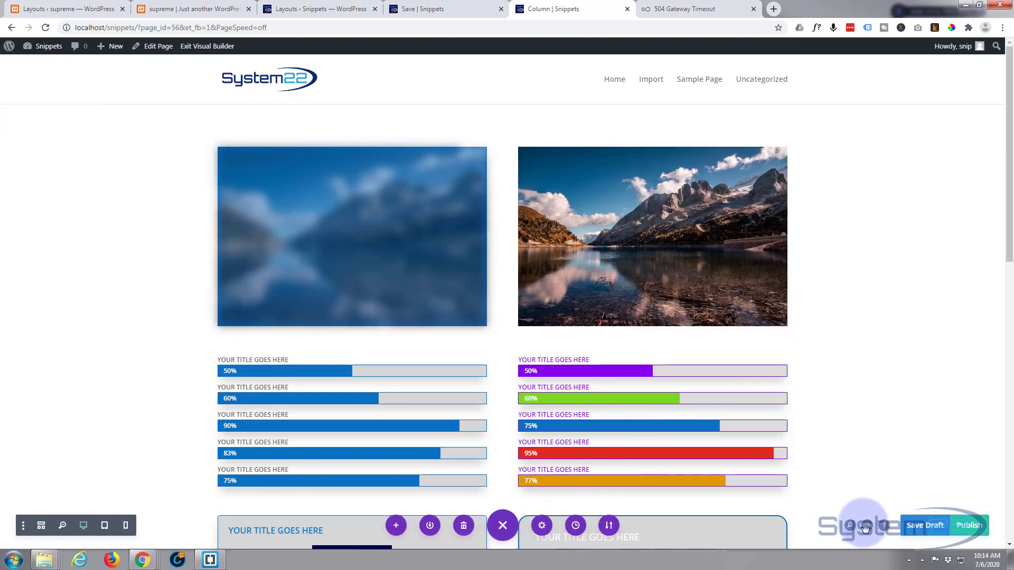
click(922, 525)
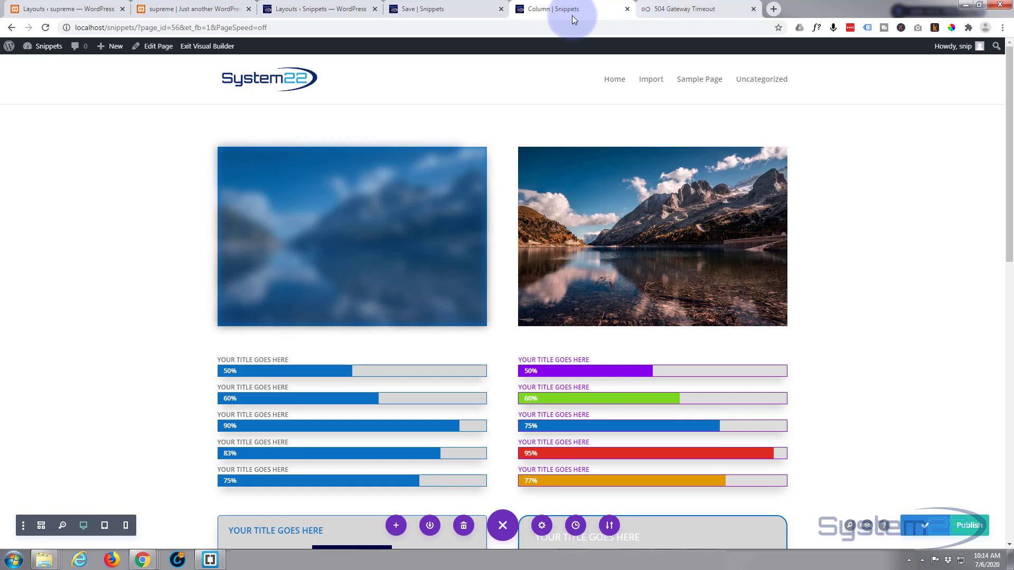
click(211, 48)
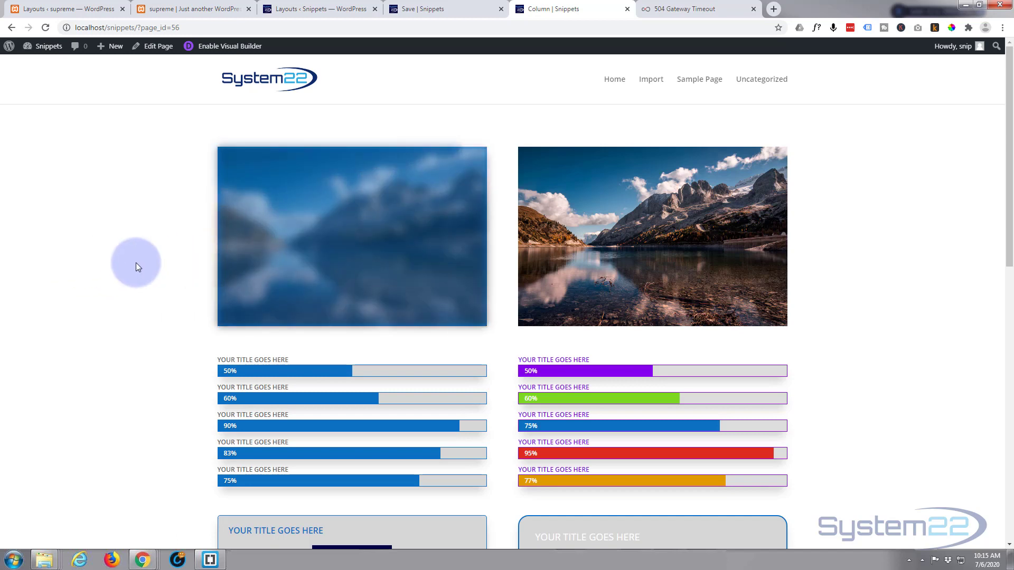
Re-enable the visual builder and set the first image's transition duration to 1400ms, accepting the image settings
click(245, 48)
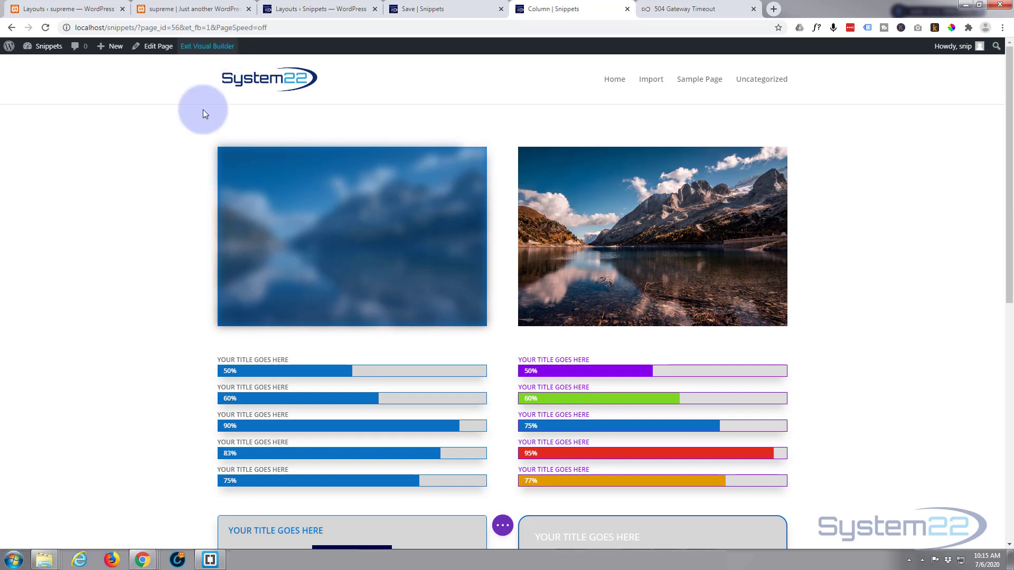
mouse_move(329, 207)
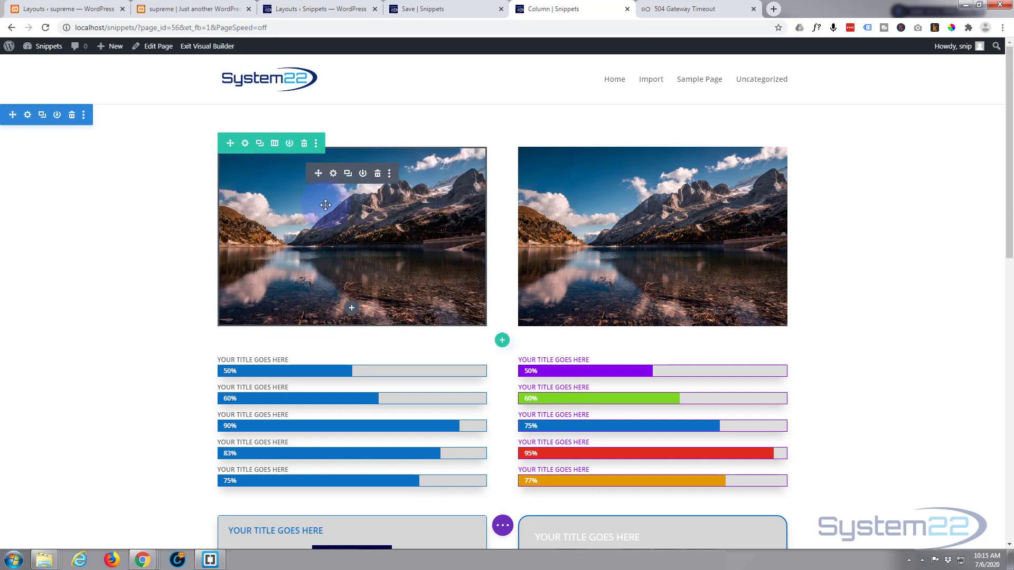
click(334, 174)
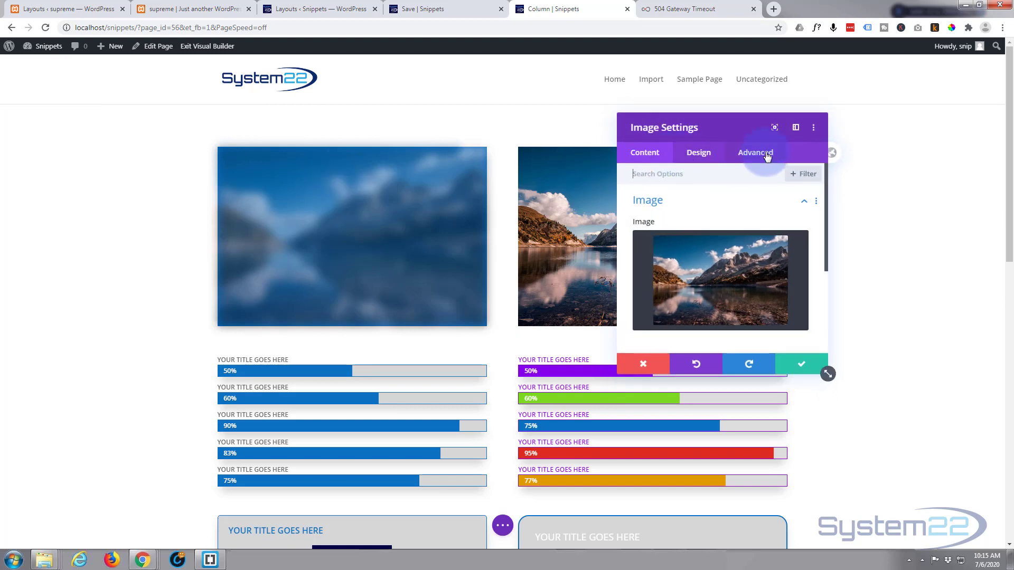
click(765, 156)
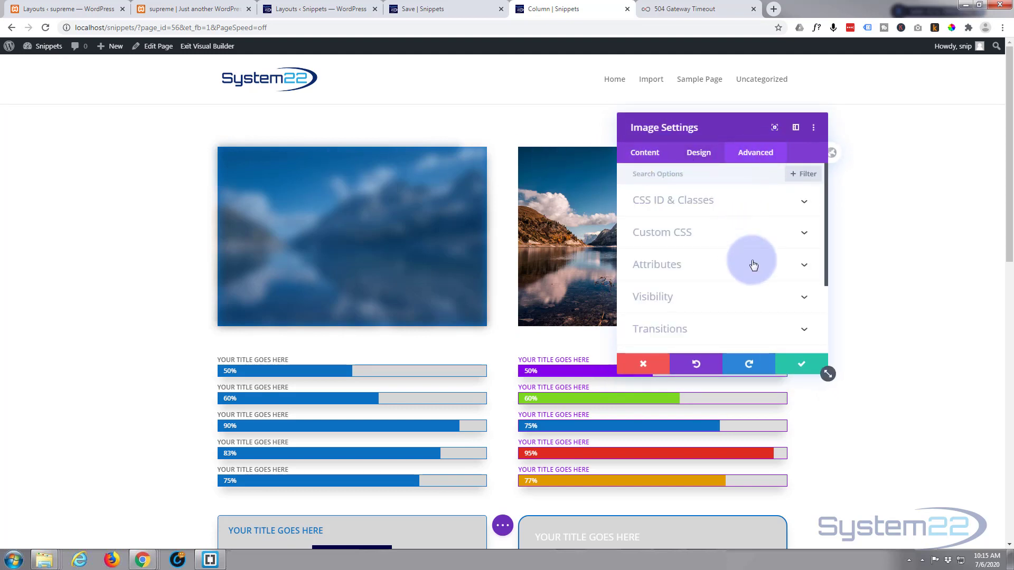
scroll(714, 300, down, 2)
click(722, 277)
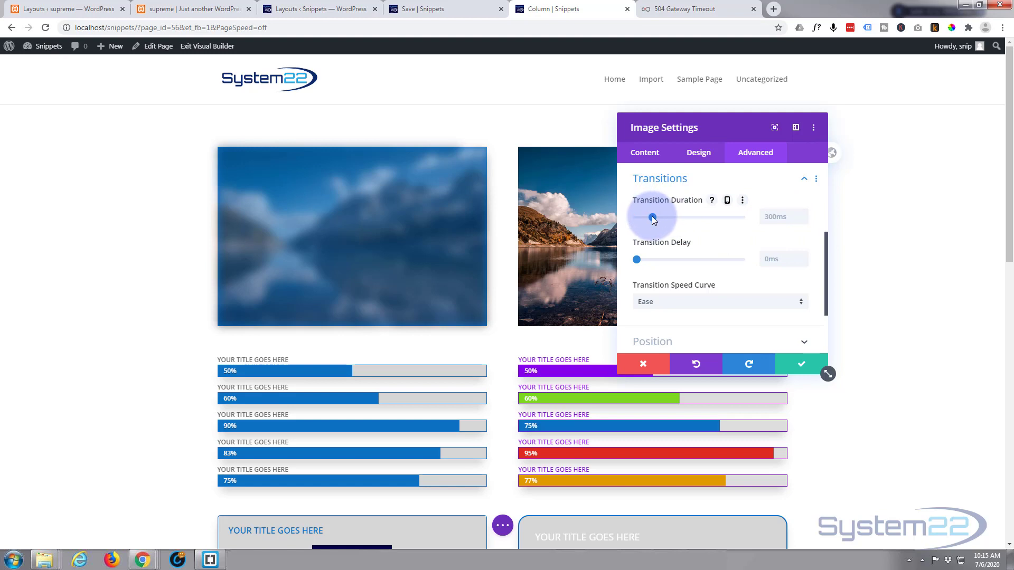
drag(660, 216, 705, 219)
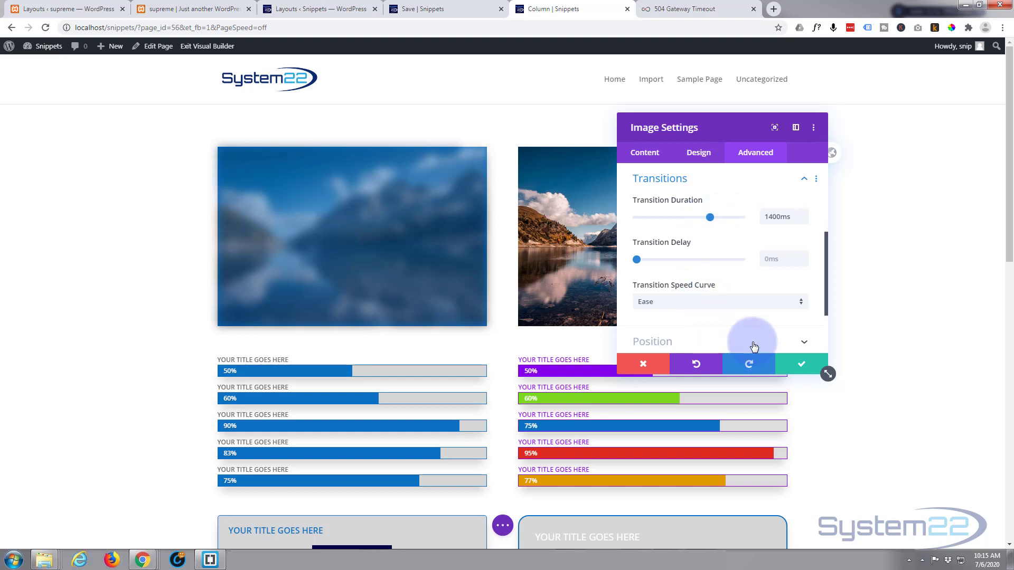
click(801, 363)
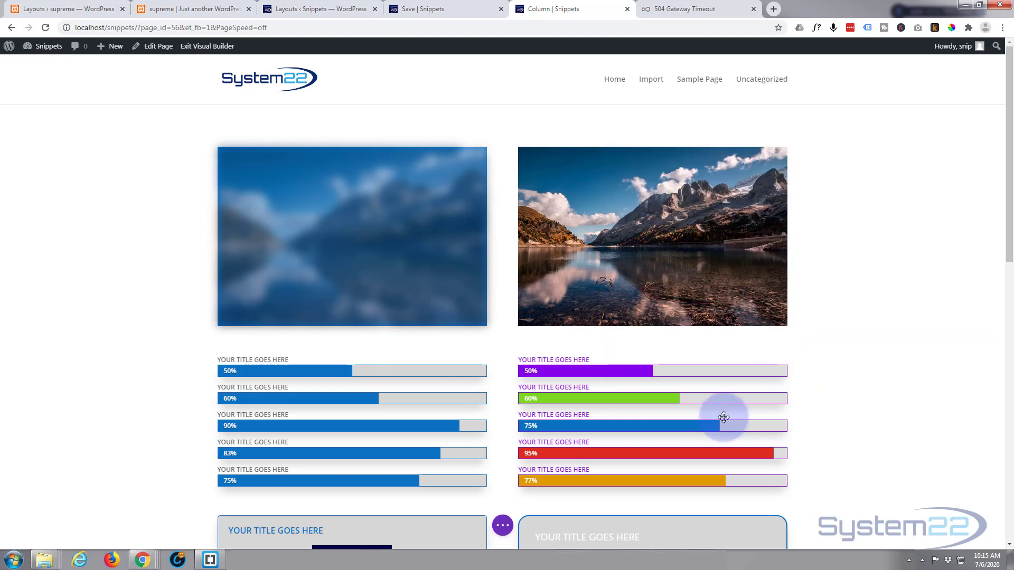
Save the draft with the slower hover transition and leave the visual builder
click(504, 523)
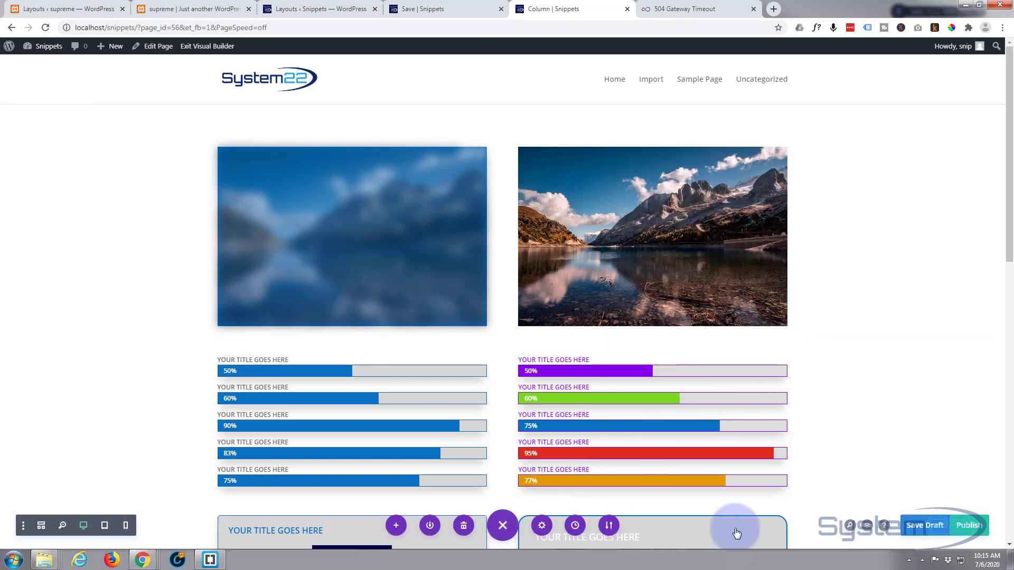
click(916, 527)
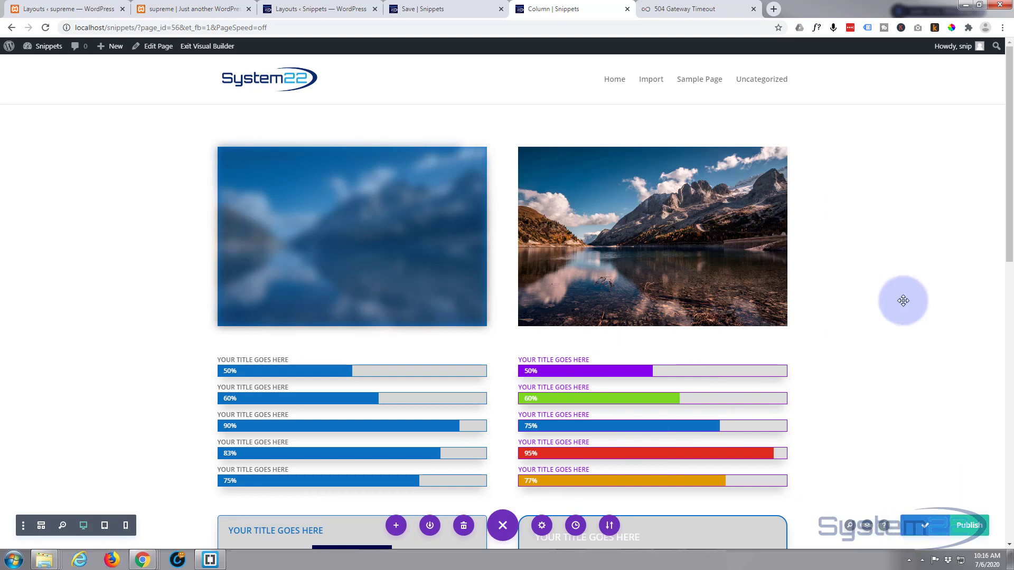
click(186, 49)
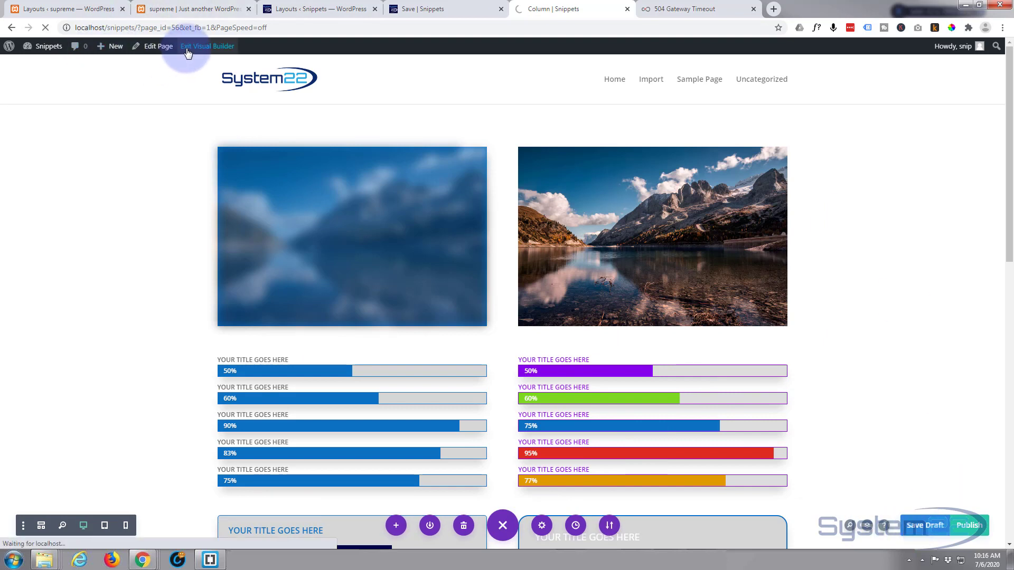